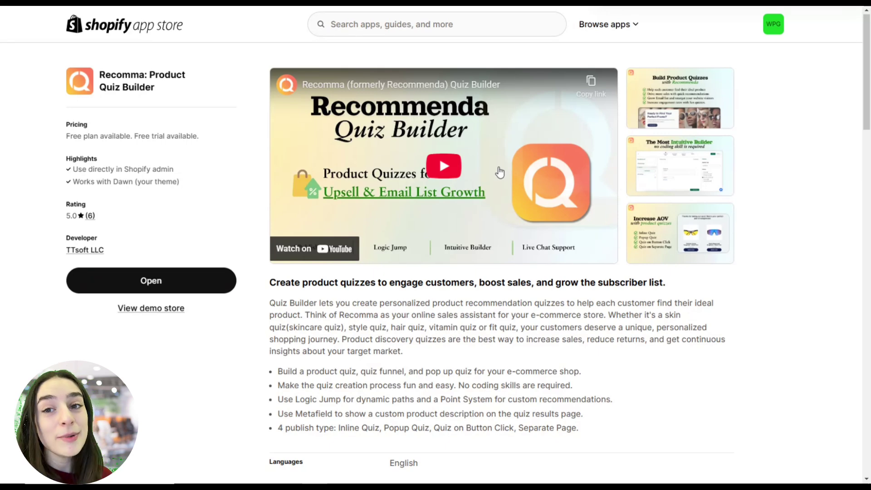
Open the Recomma demo store and preview the Main Theme quiz page
click(147, 312)
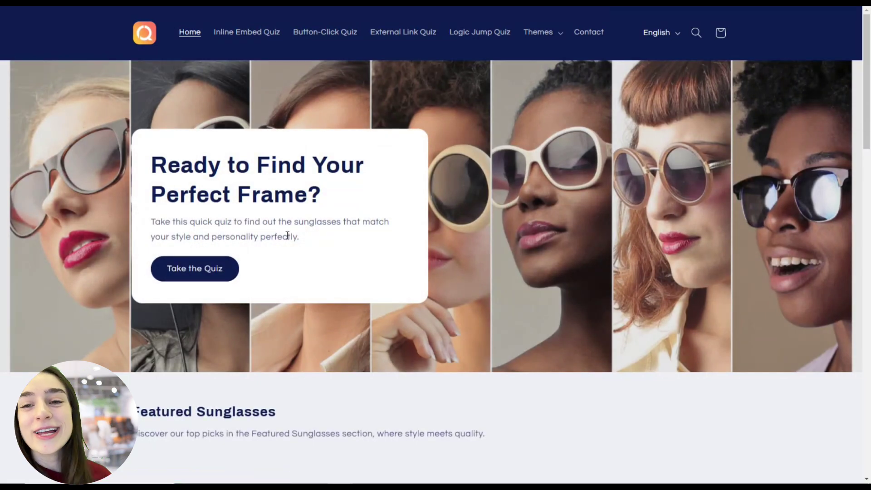
click(551, 41)
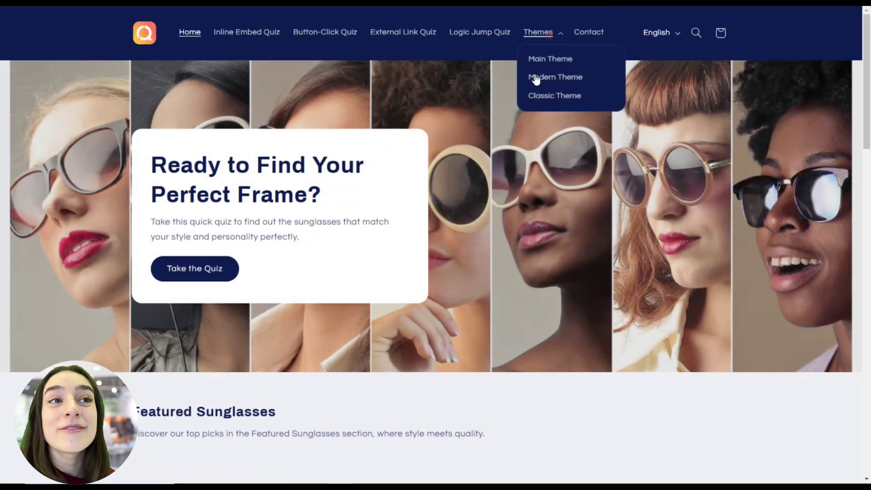
click(554, 58)
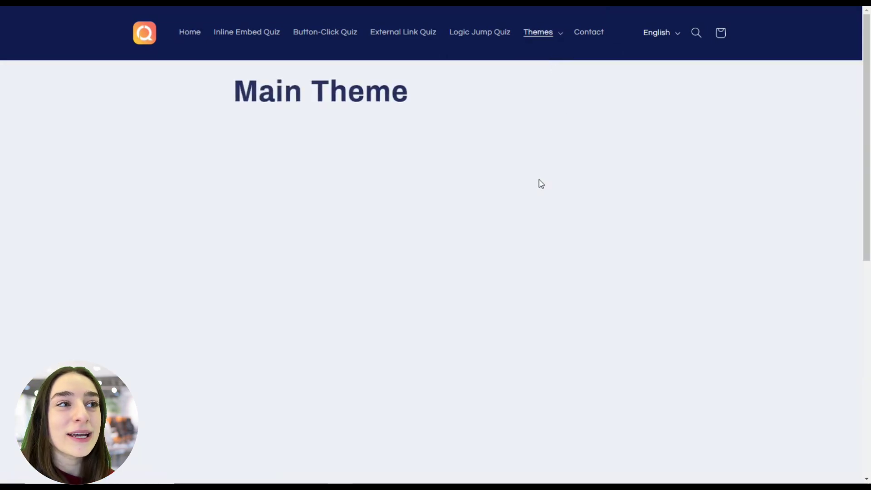
scroll(499, 207, down, 1)
scroll(497, 210, up, 1)
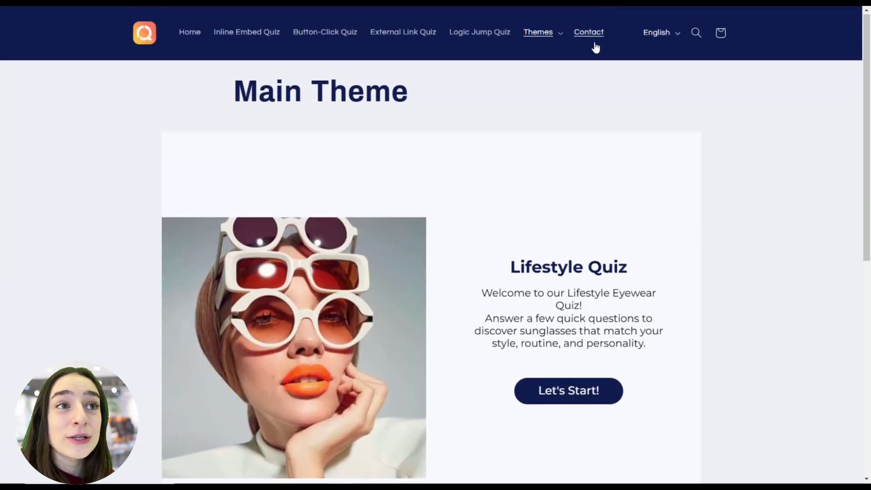
Preview the Modern Theme and Classic Theme quiz pages from the Themes menu
click(557, 32)
click(555, 78)
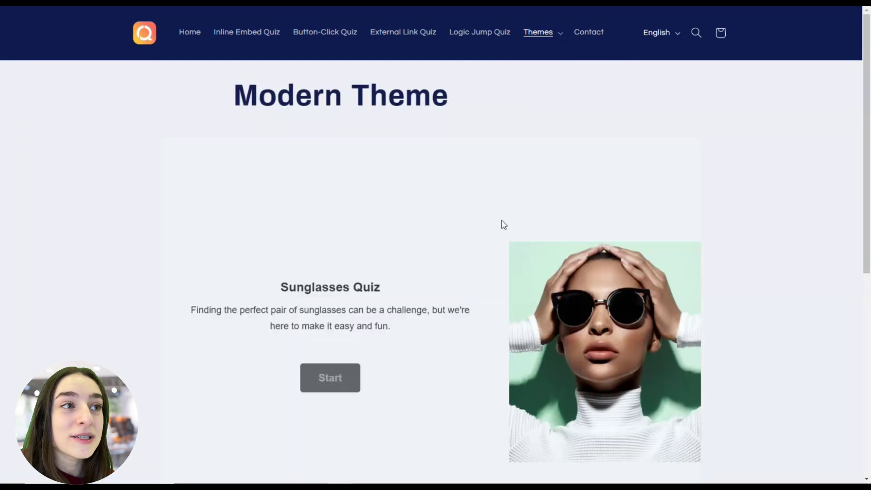
scroll(476, 222, down, 1)
scroll(499, 168, up, 1)
click(550, 34)
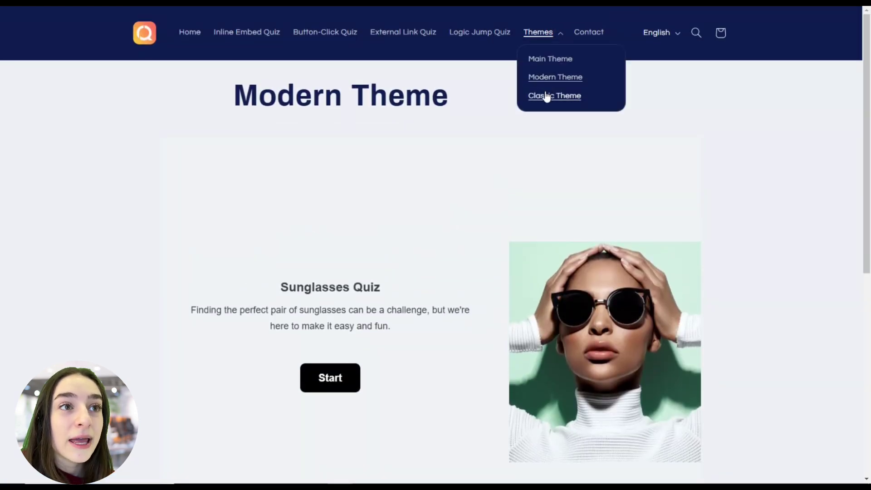
click(548, 97)
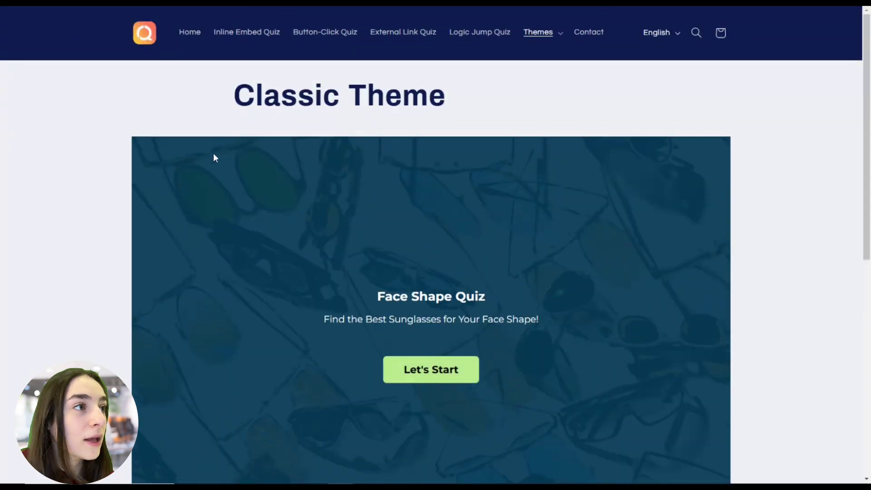
Start the Lifestyle Quiz from the homepage and choose Cat-Eye as the style
click(147, 36)
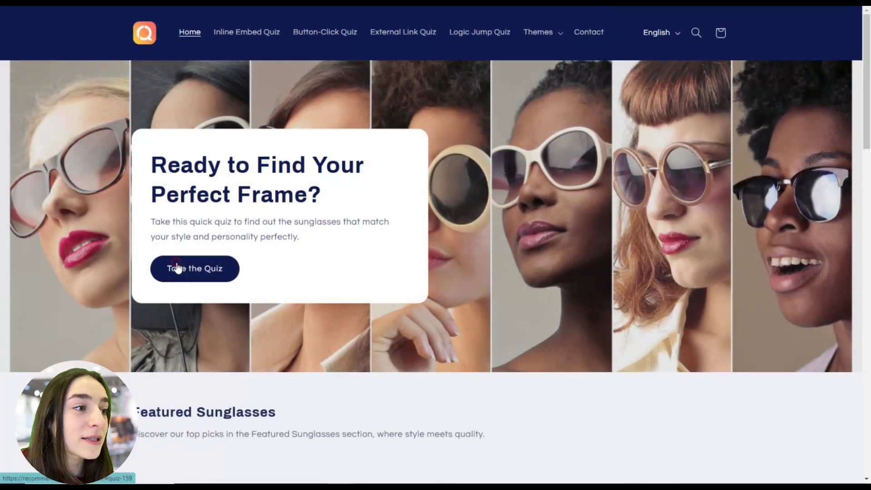
click(177, 268)
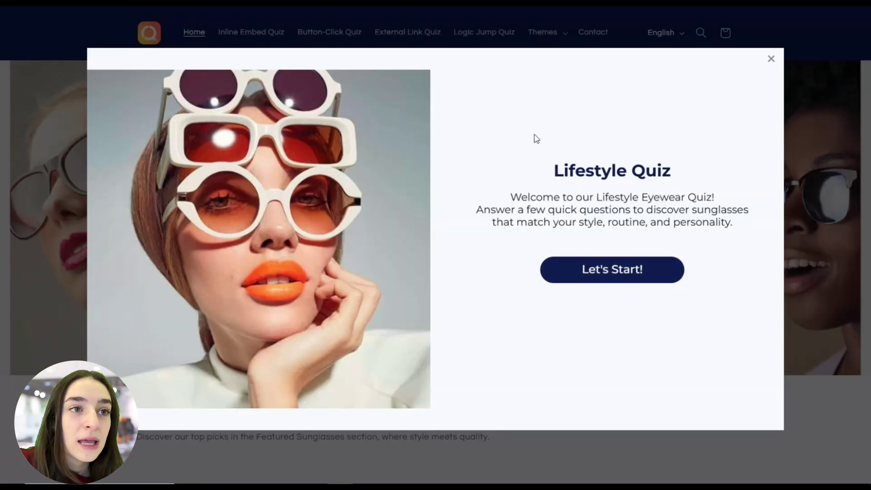
click(598, 269)
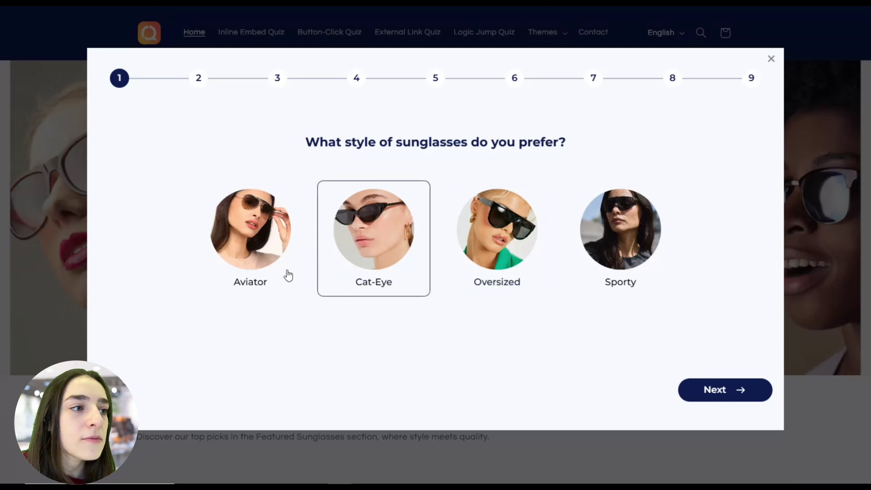
click(356, 229)
click(739, 390)
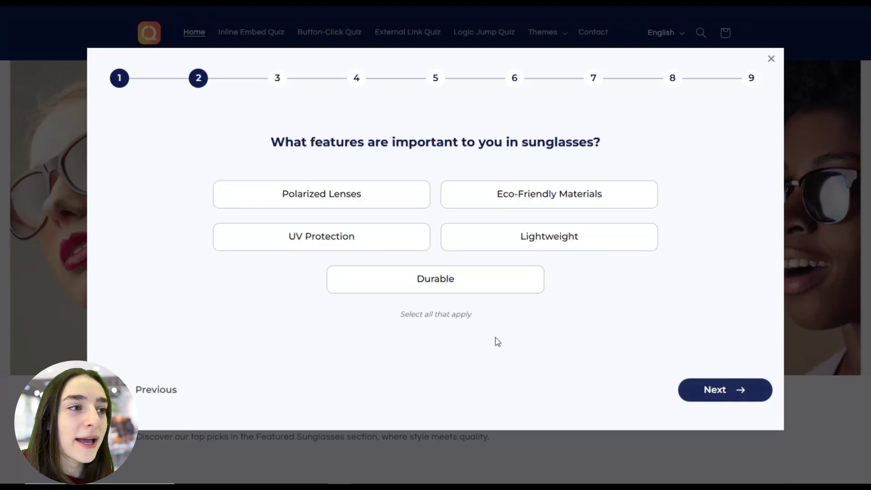
Answer UV Protection, Beach/Water Activities, and No for eco-friendly materials
click(389, 239)
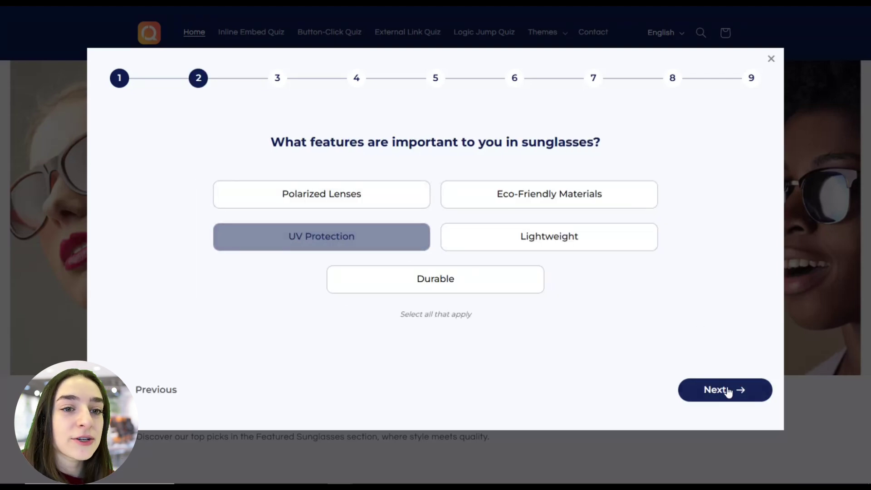
click(725, 391)
click(444, 195)
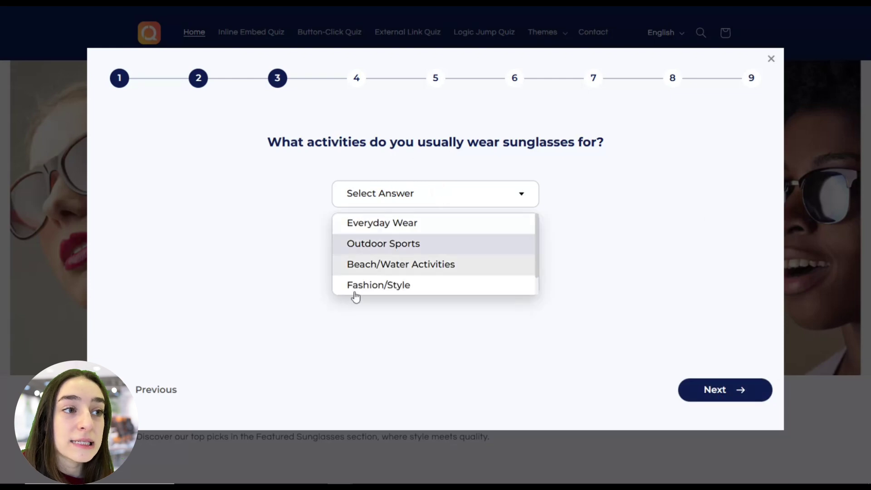
click(430, 268)
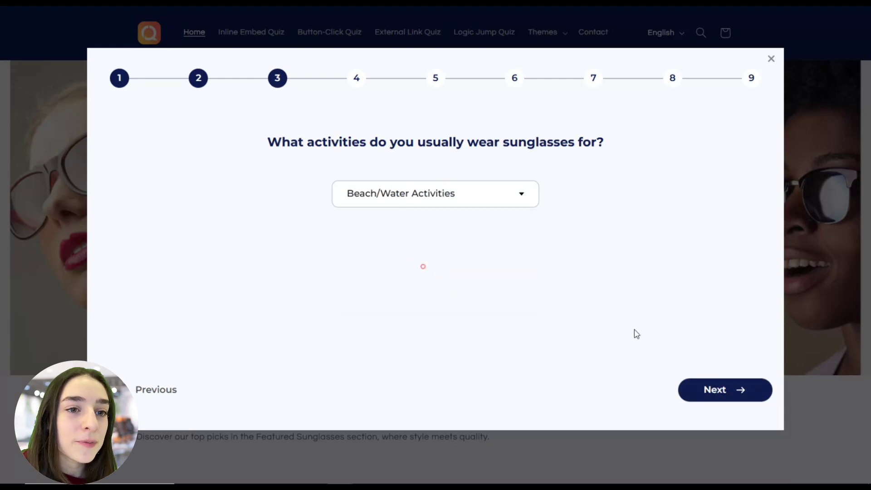
click(688, 390)
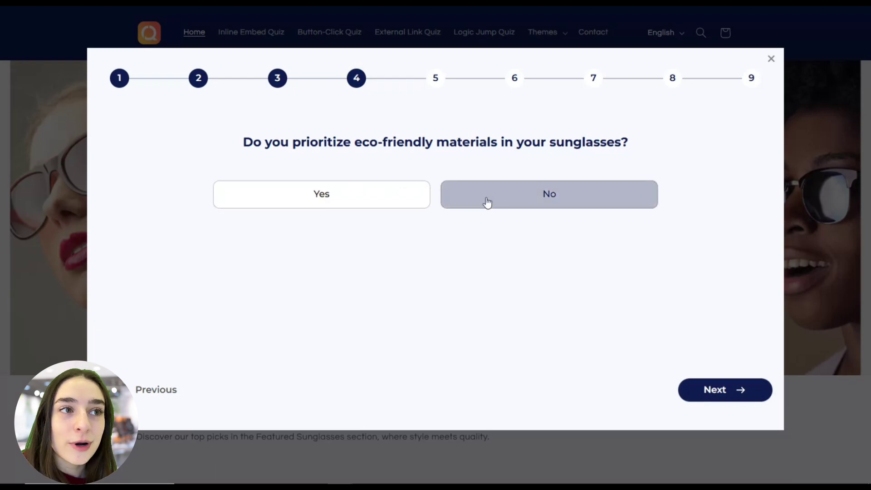
click(514, 200)
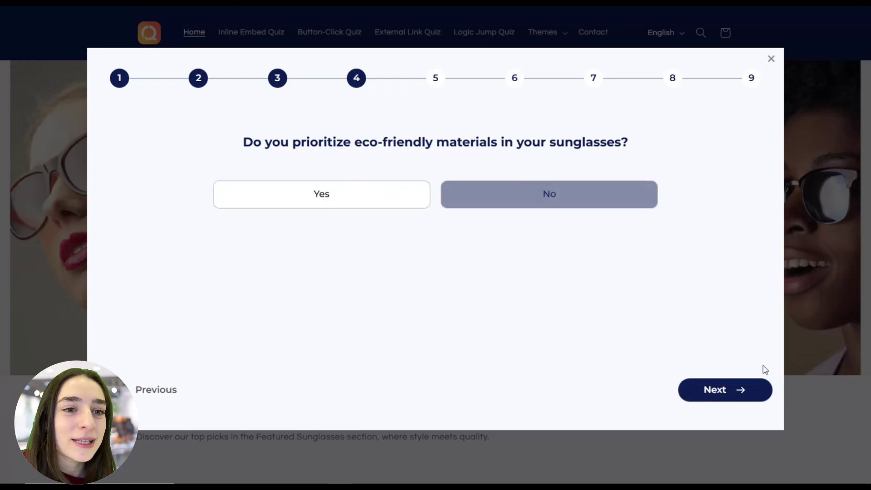
click(757, 397)
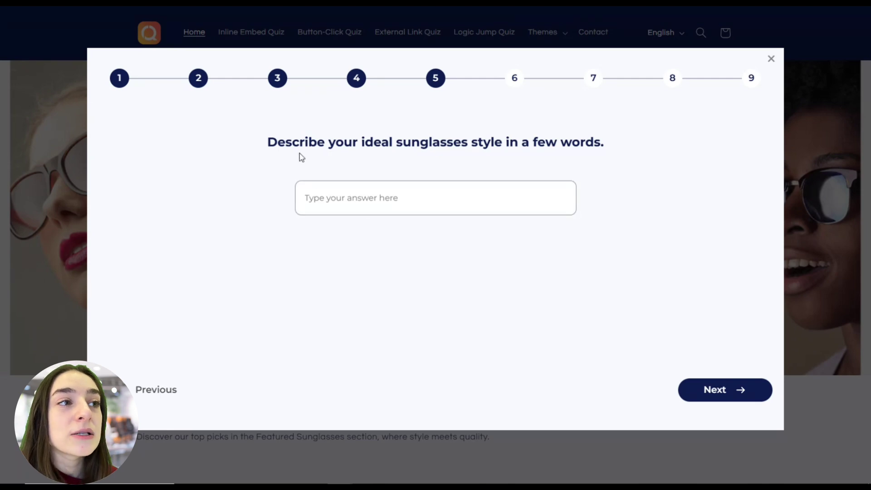
Skip past the Almost Done, phone and email steps to the first-name field
click(707, 391)
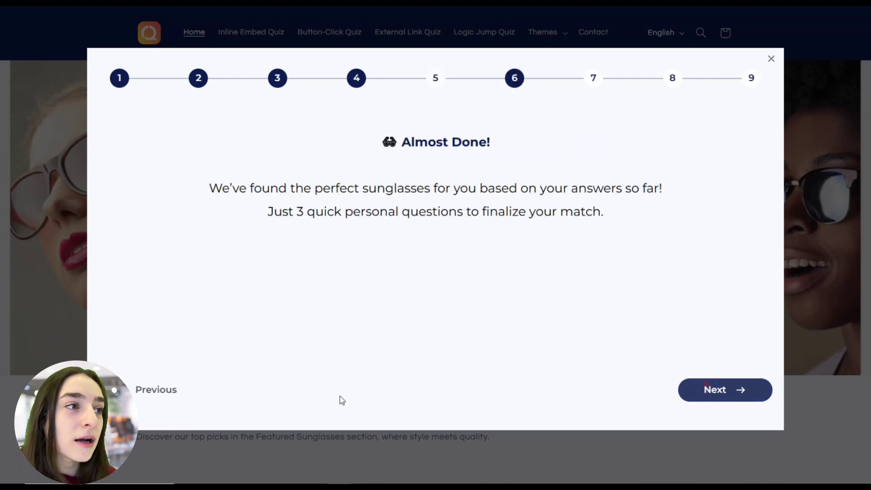
click(717, 389)
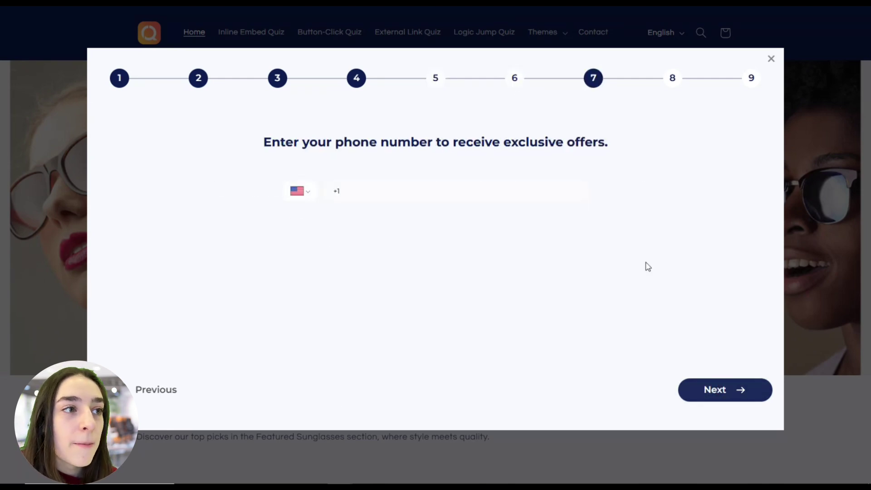
click(746, 393)
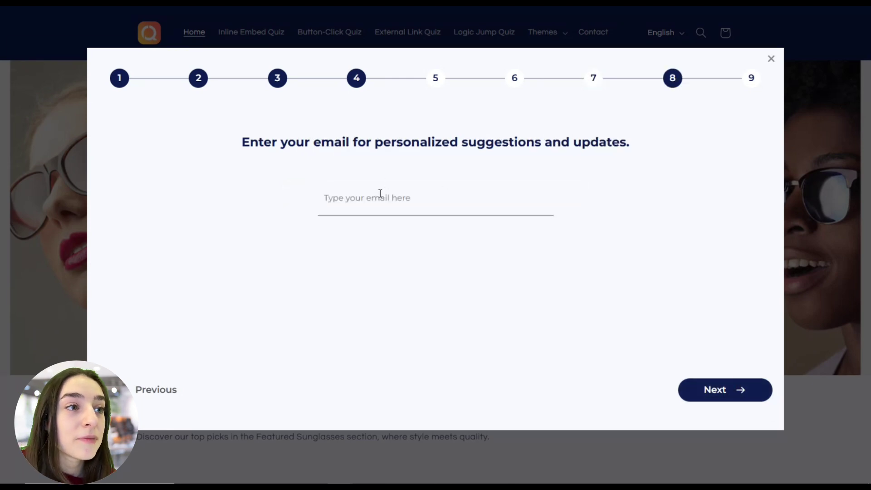
click(719, 398)
click(461, 198)
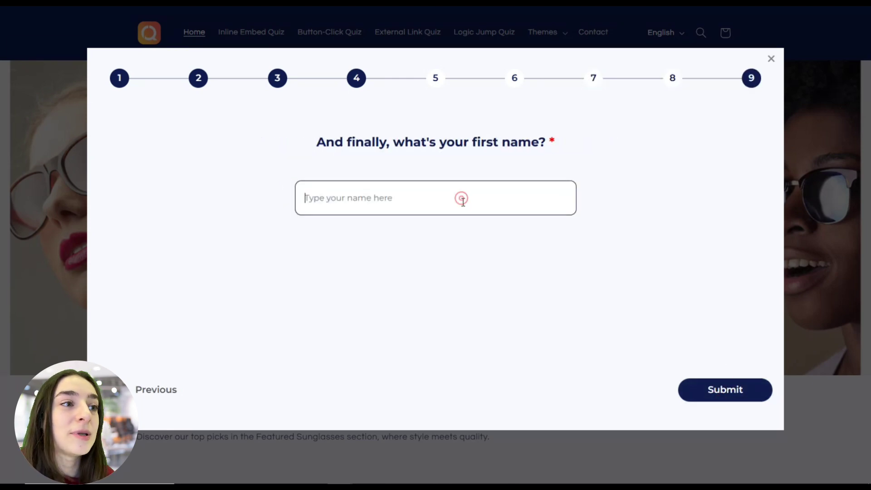
Enter a first name and submit the quiz to get sunglasses recommendations
text(A)
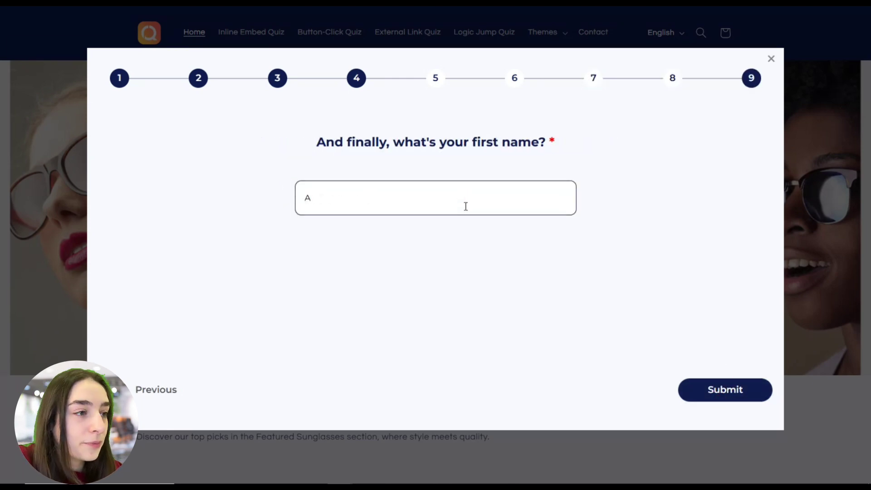
text(na)
click(719, 386)
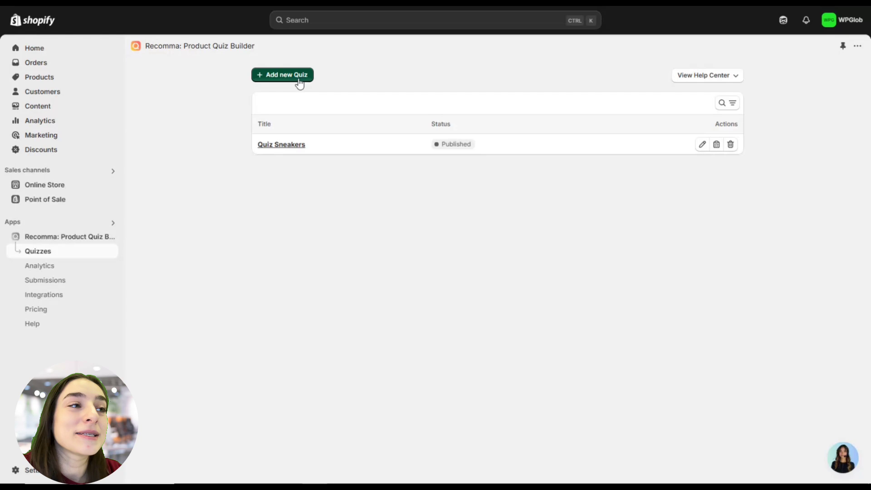
Open Quiz Sneakers from the Recomma Quizzes list
click(292, 144)
Set the Quiz Sneakers welcome heading to 'Welcome to our store!'
click(702, 145)
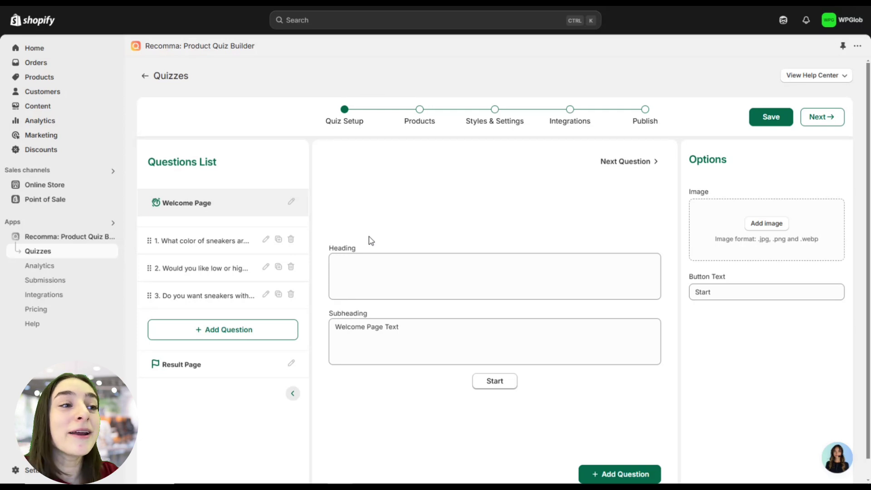
click(363, 257)
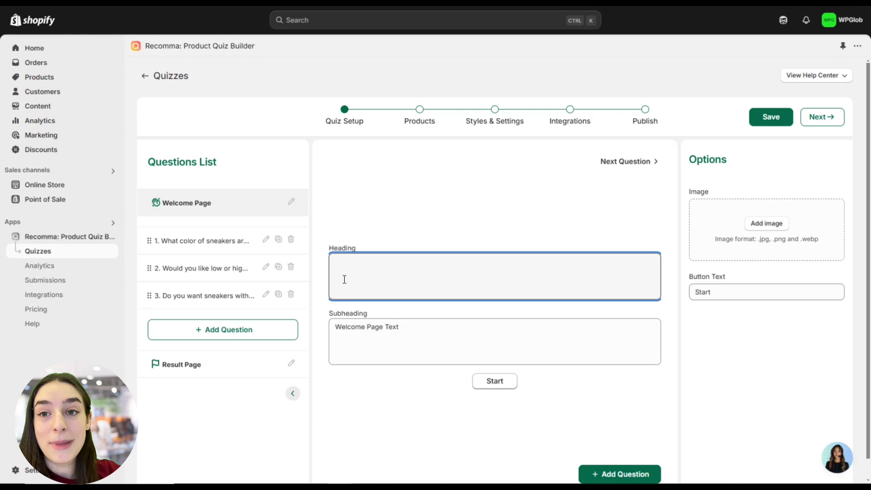
text(W)
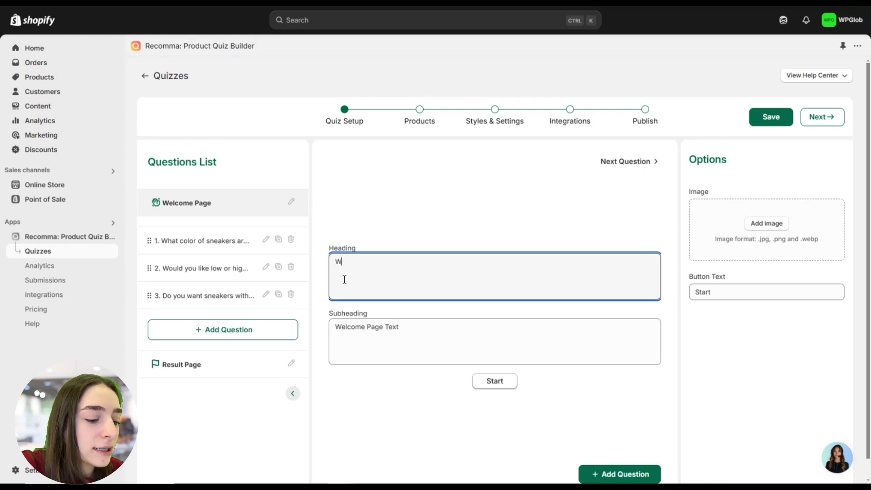
text(elcome to )
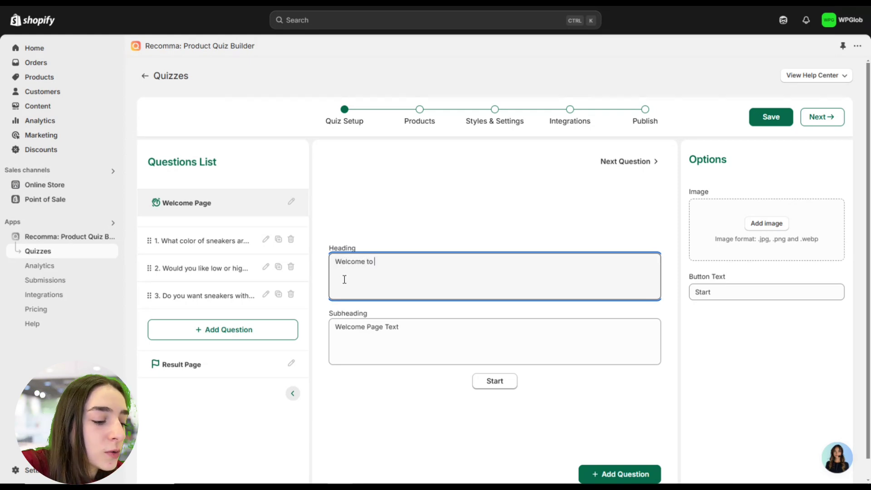
text(our store!)
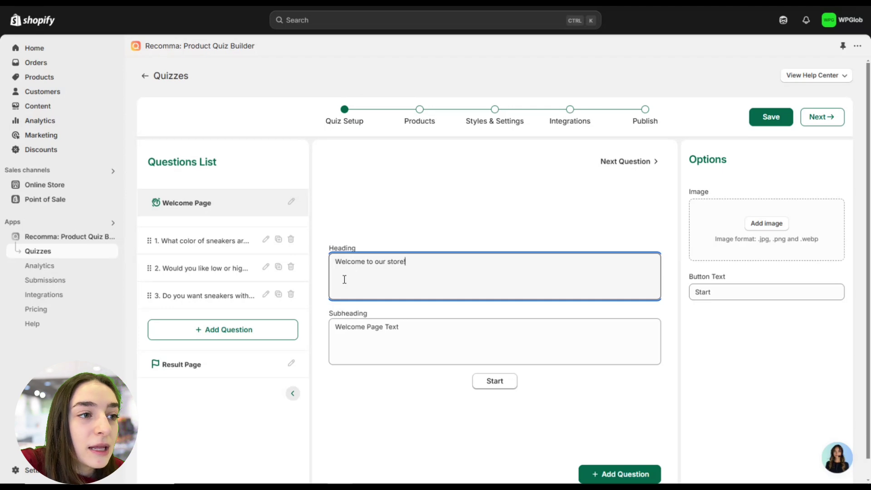
drag(398, 326, 336, 328)
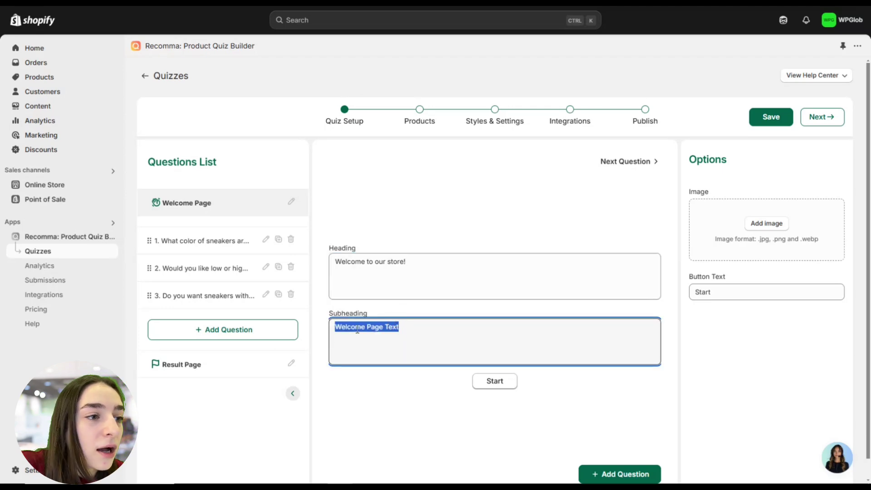
Upload the sneaker image to the welcome page
click(366, 379)
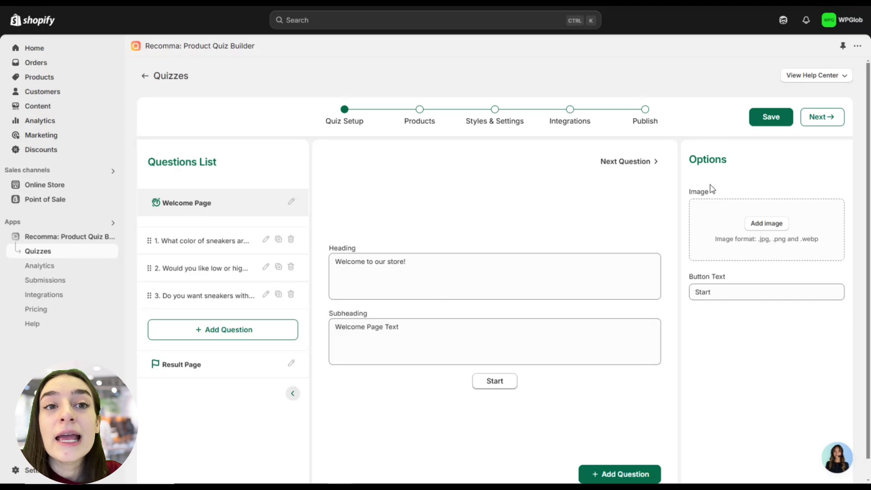
click(764, 229)
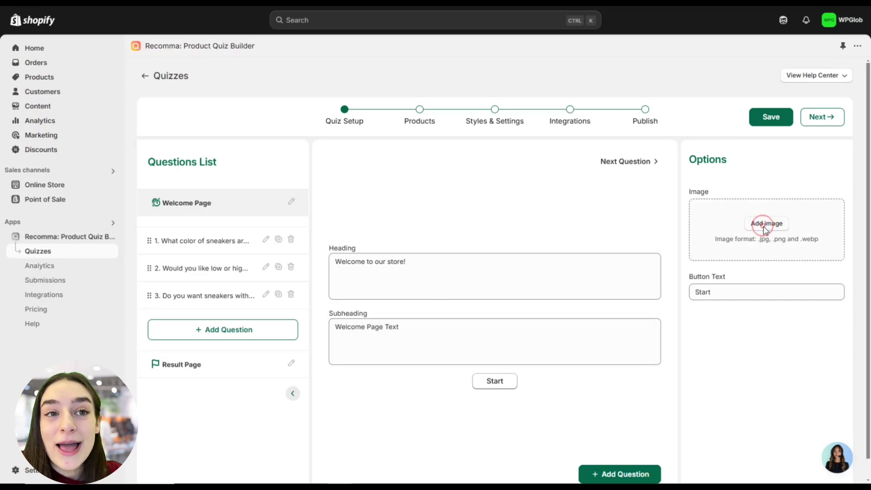
click(117, 44)
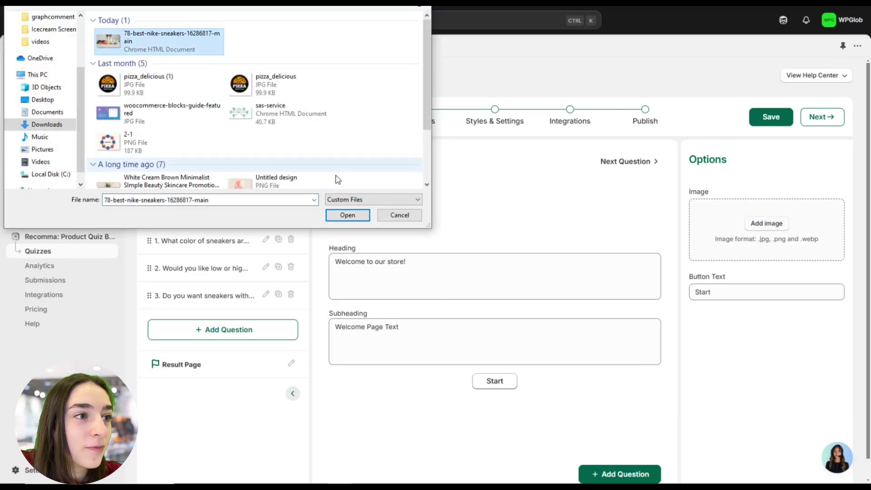
click(347, 215)
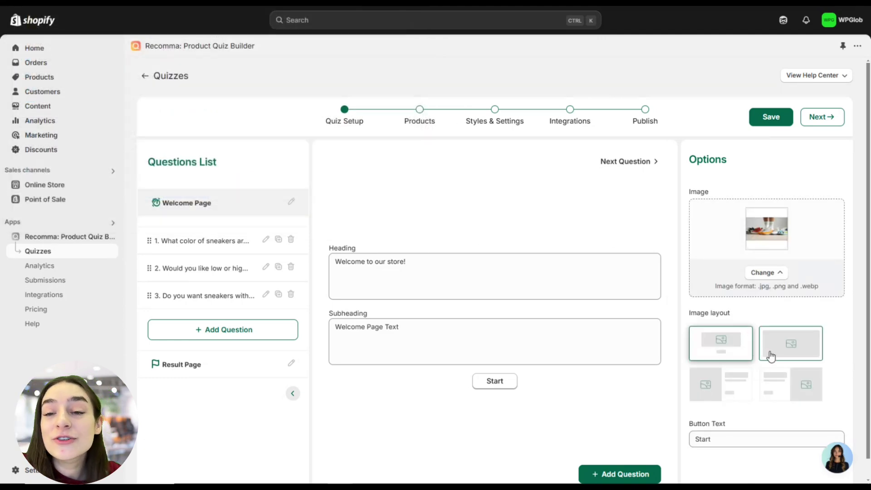
scroll(772, 365, down, 1)
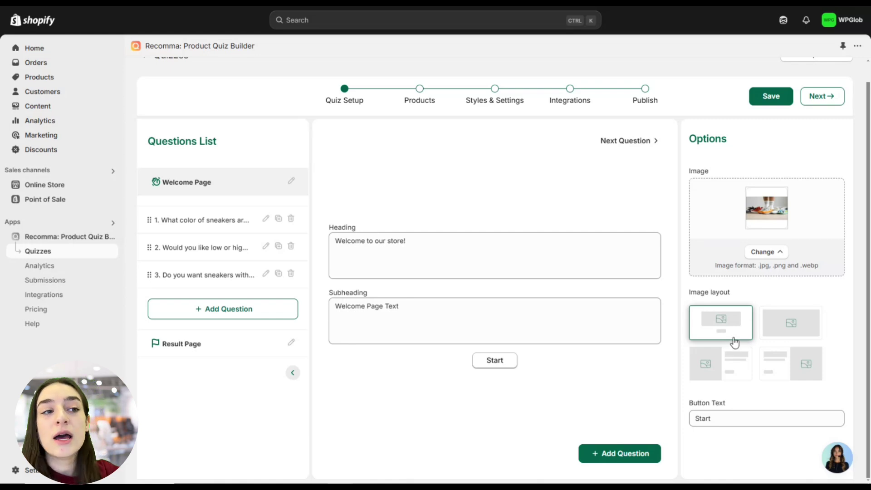
Compare the image layouts and settle on image above the heading and text
click(816, 321)
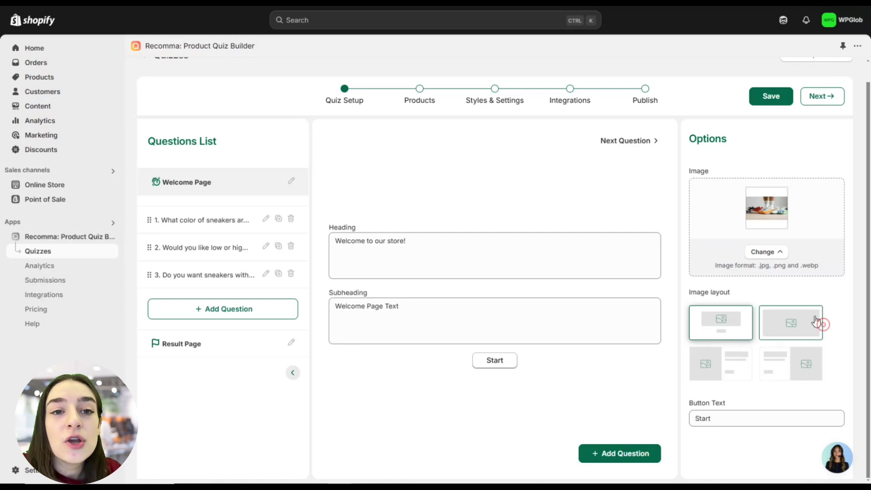
click(715, 363)
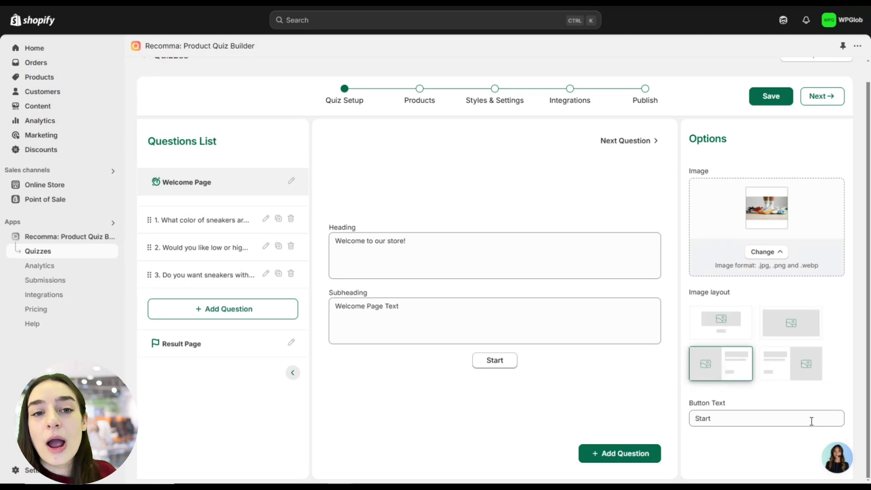
click(796, 377)
click(740, 371)
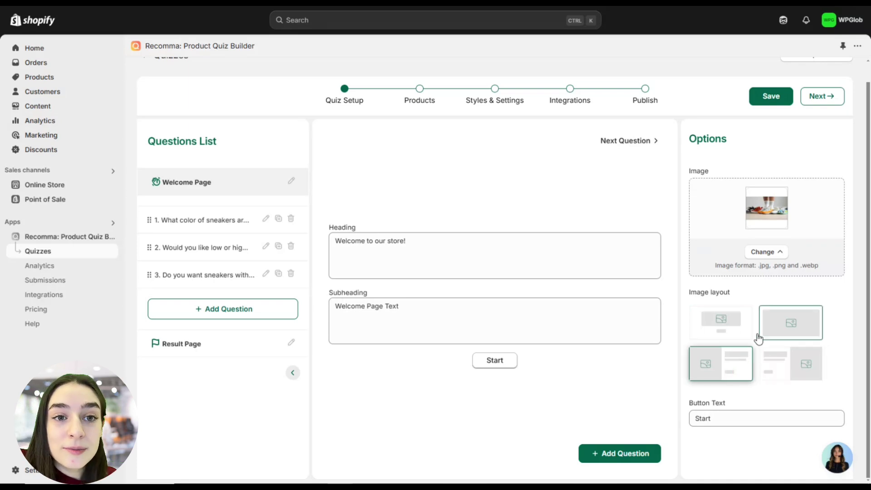
click(721, 336)
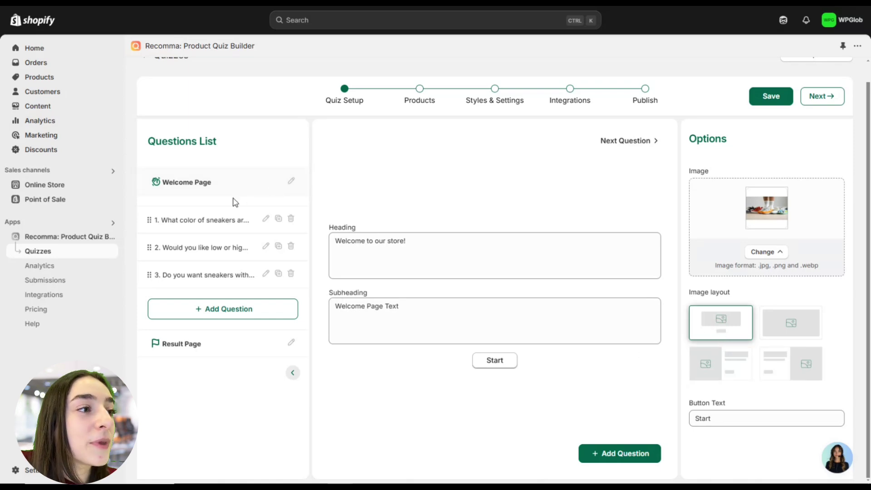
Review question 1, then add a fourth question and start editing its title
click(223, 221)
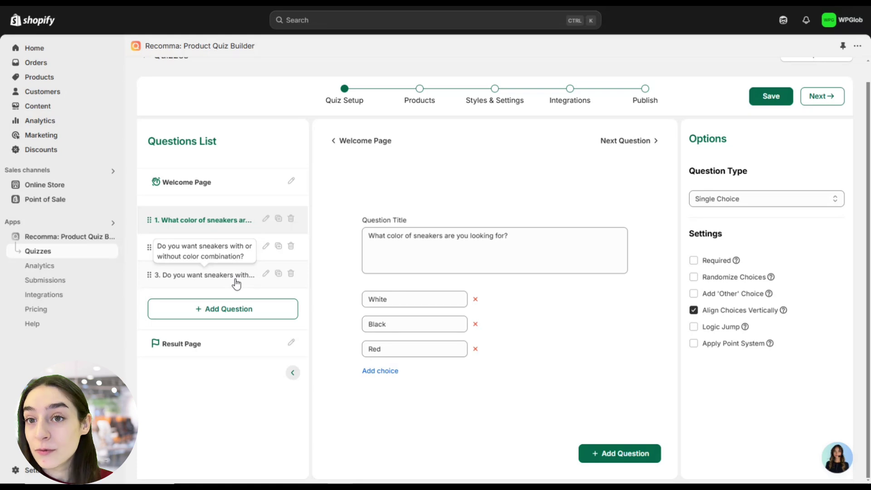
click(213, 309)
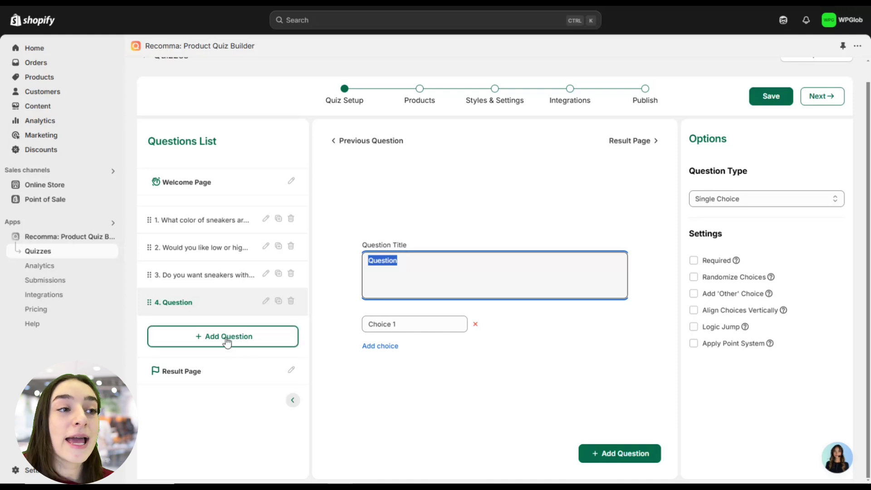
click(428, 264)
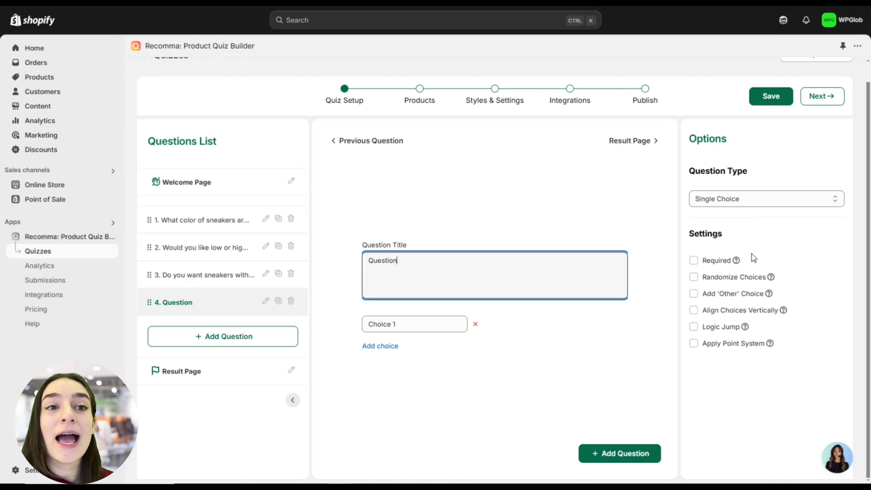
click(748, 204)
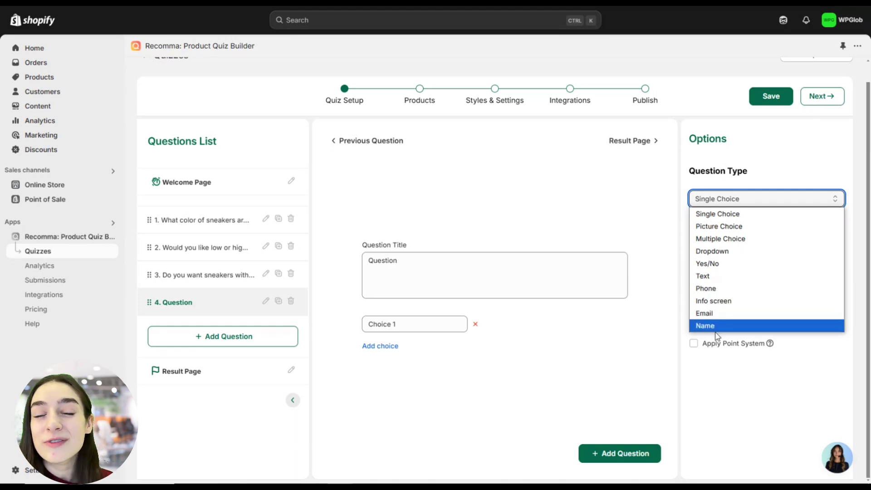
Switch question 4 to Email, then back to Single Choice
click(685, 272)
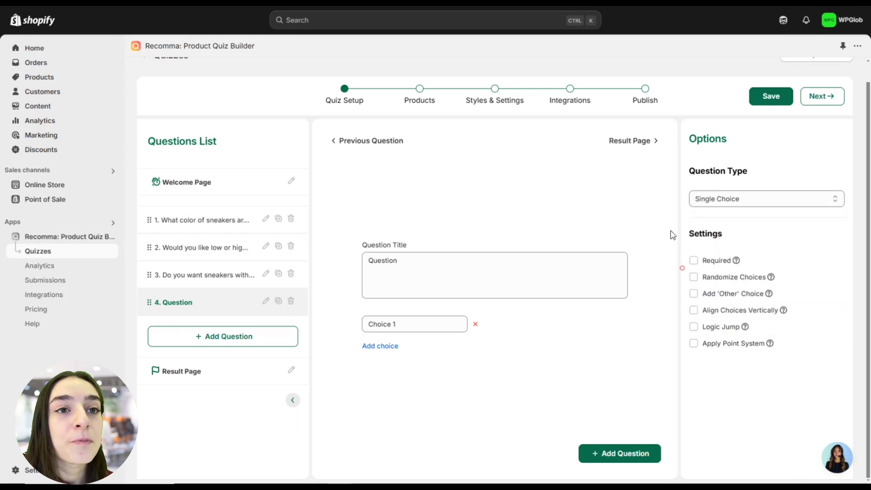
click(715, 199)
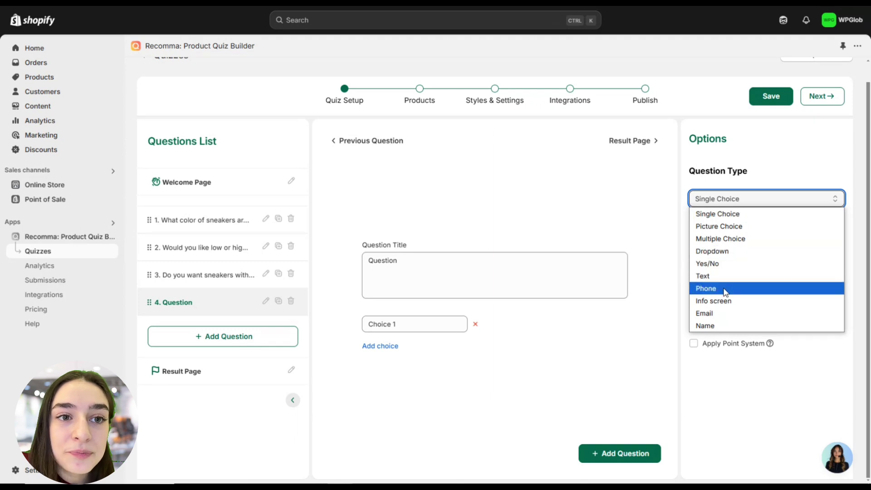
click(717, 313)
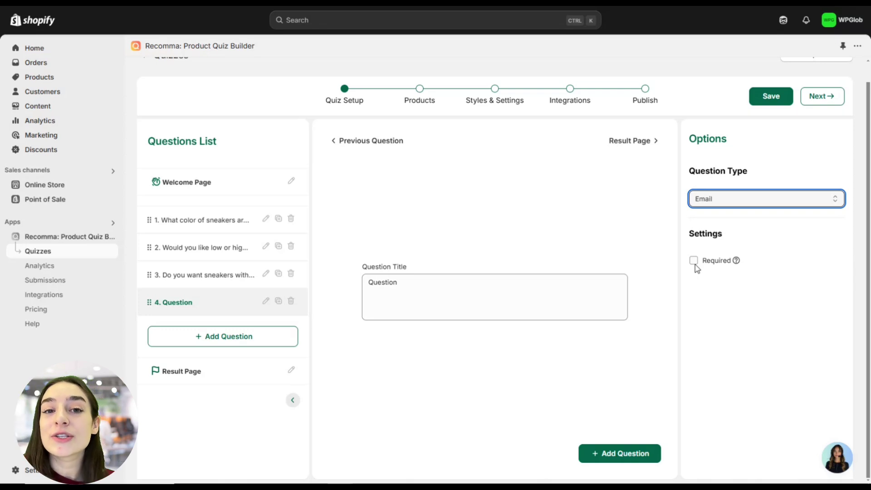
click(702, 200)
click(697, 215)
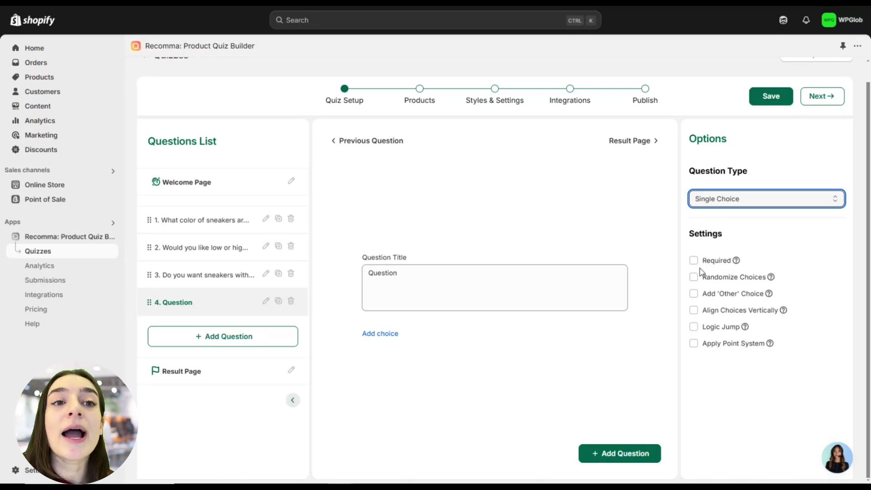
Change question 4's type to Email, leaving only the Required setting
mouse_move(706, 265)
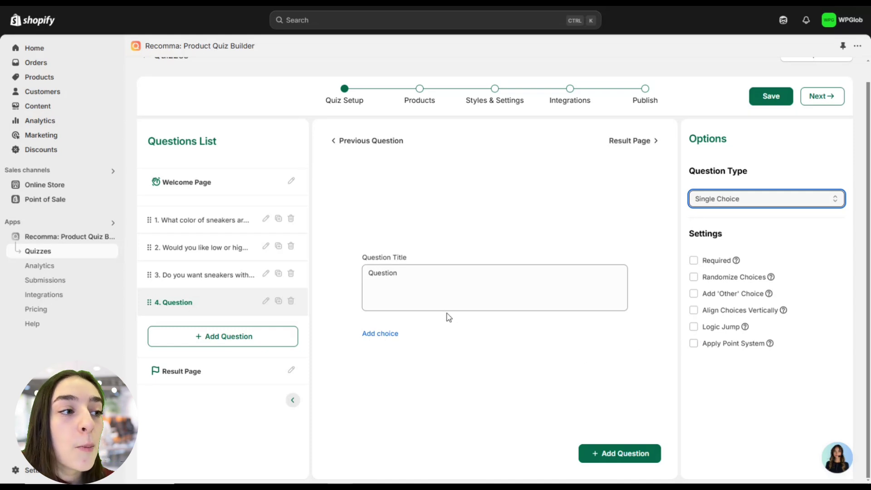
scroll(447, 317, up, 1)
click(721, 220)
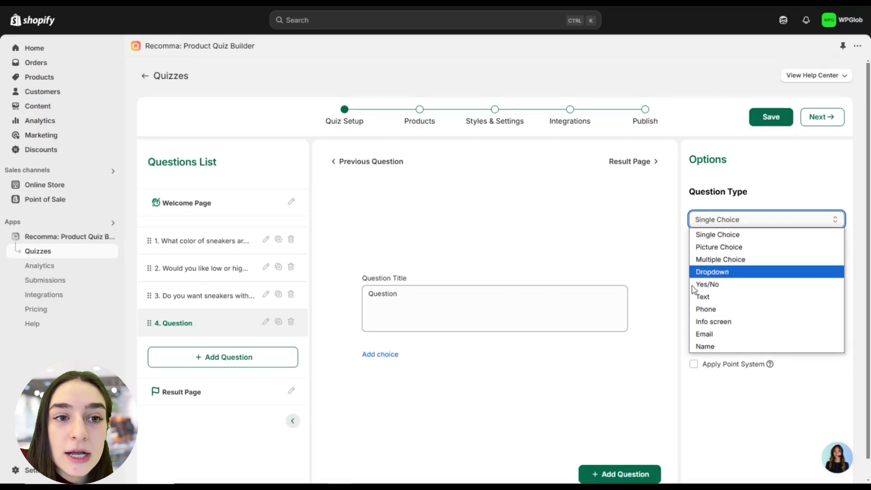
click(703, 335)
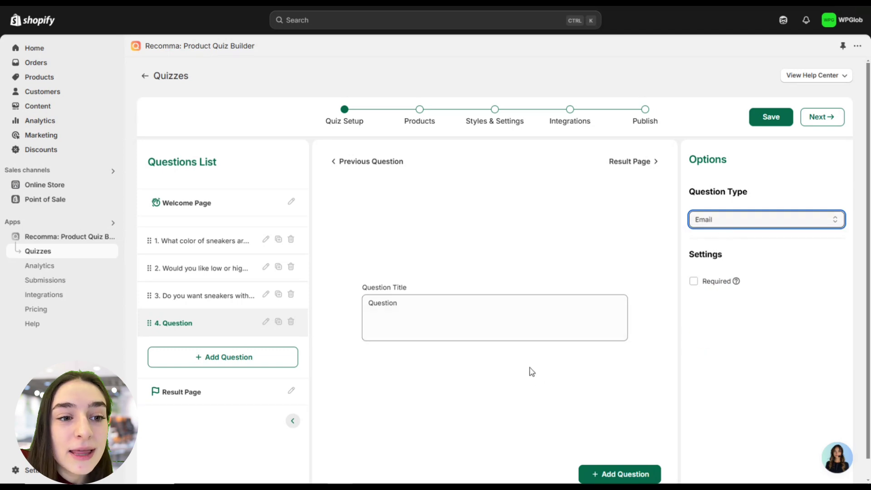
scroll(530, 372, down, 1)
drag(438, 271, 398, 269)
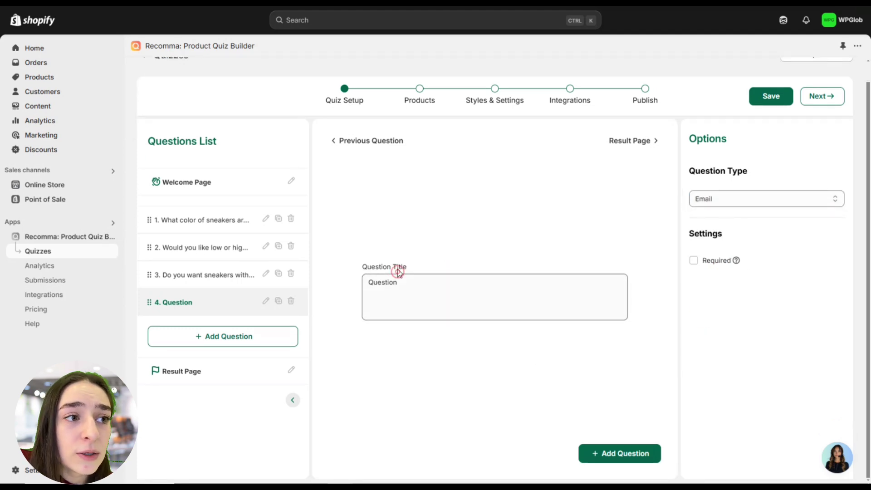
click(606, 192)
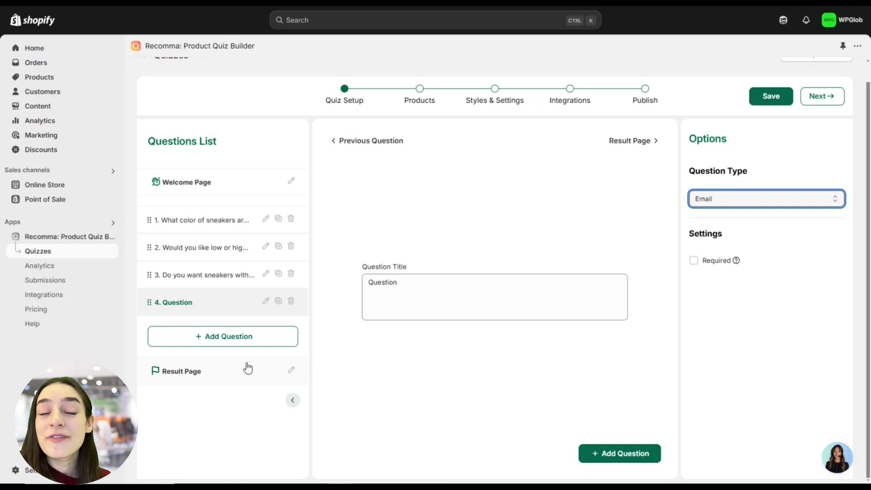
click(189, 373)
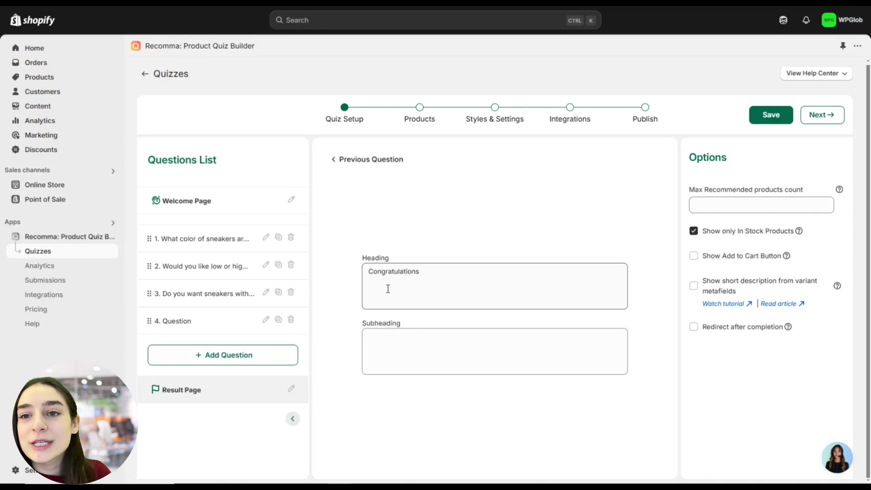
double_click(429, 270)
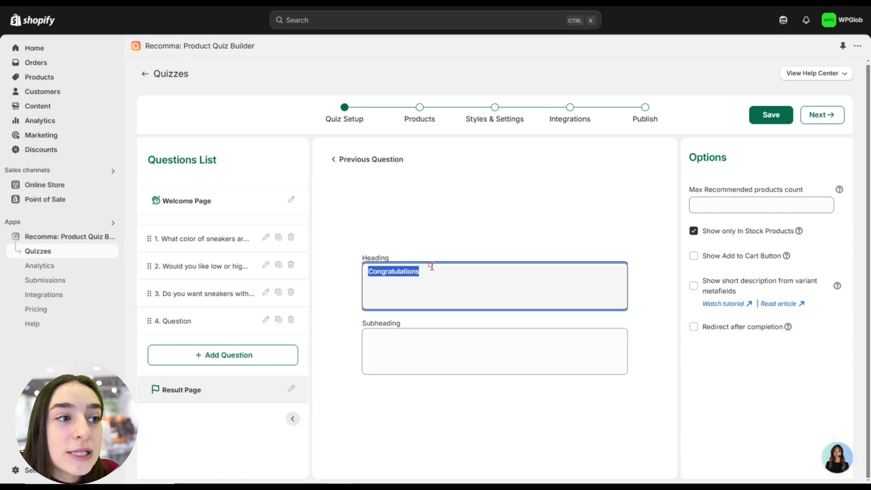
click(412, 336)
double_click(444, 276)
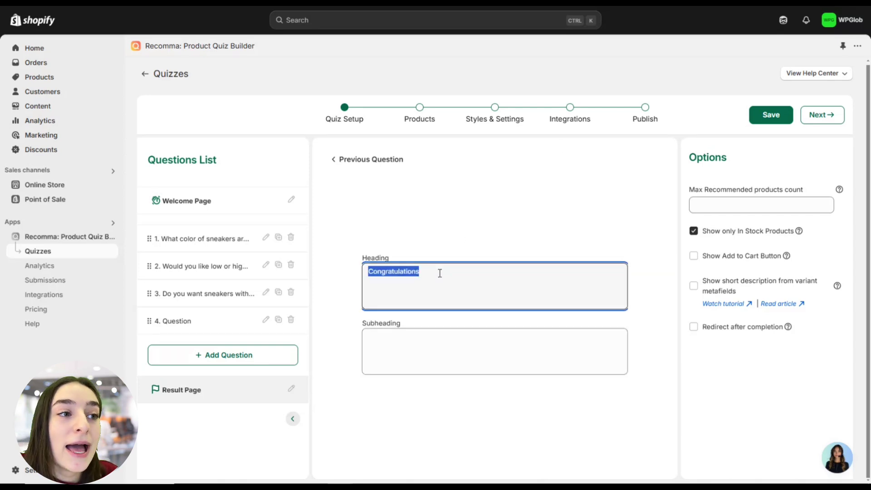
click(438, 272)
click(410, 338)
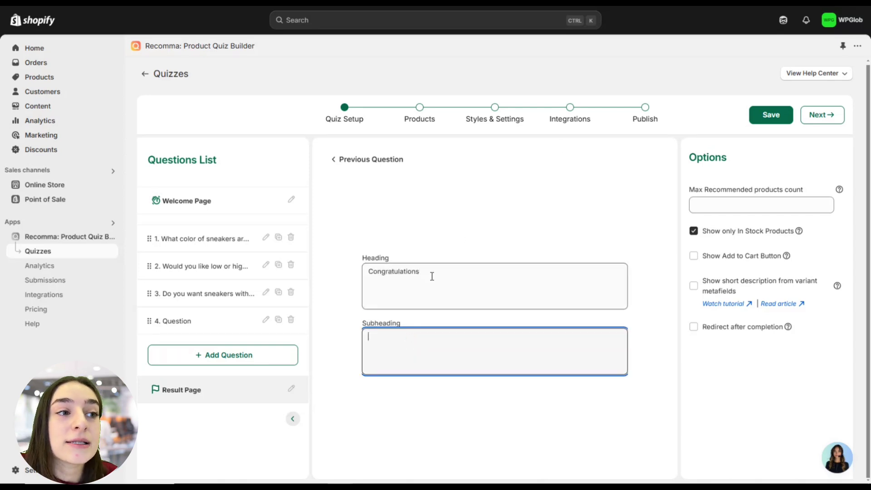
click(410, 328)
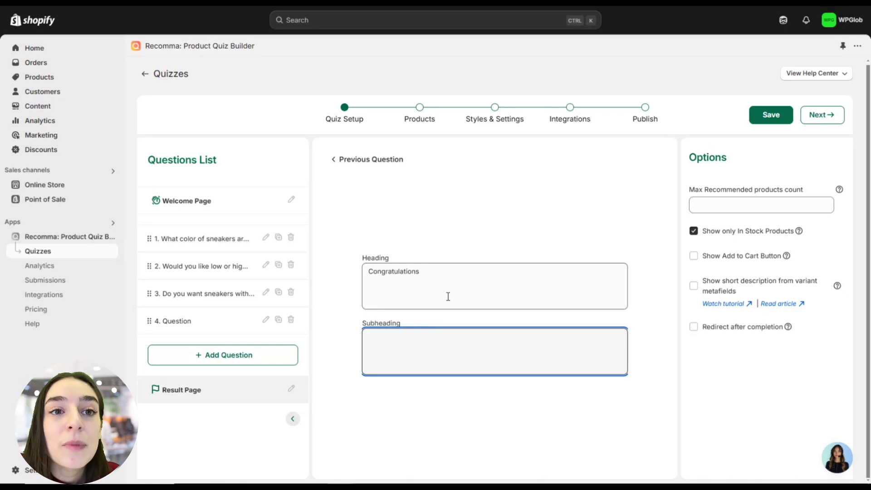
Edit the maximum recommended products count and enable Show Add to Cart Button
click(759, 203)
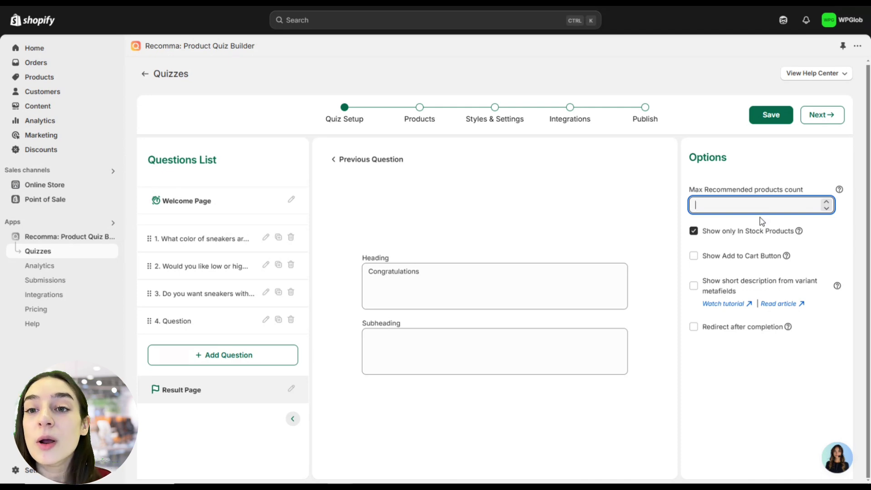
click(776, 205)
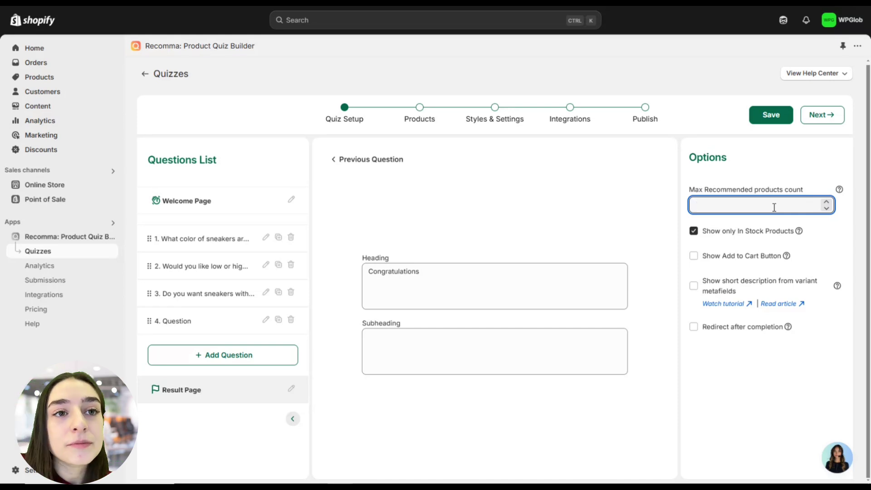
click(697, 258)
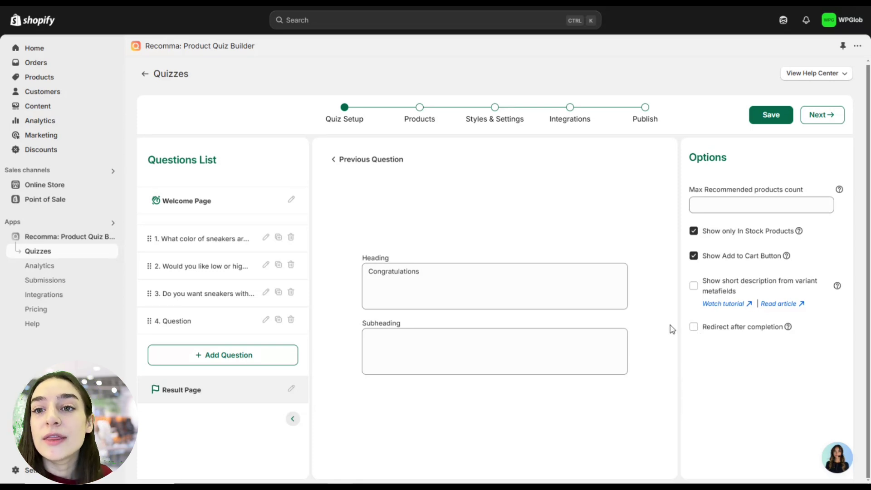
click(420, 108)
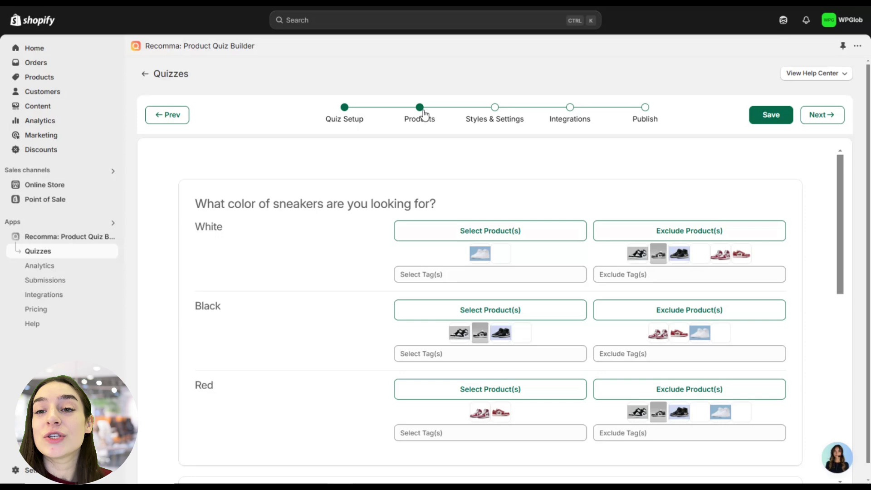
scroll(375, 209, down, 1)
scroll(448, 174, up, 1)
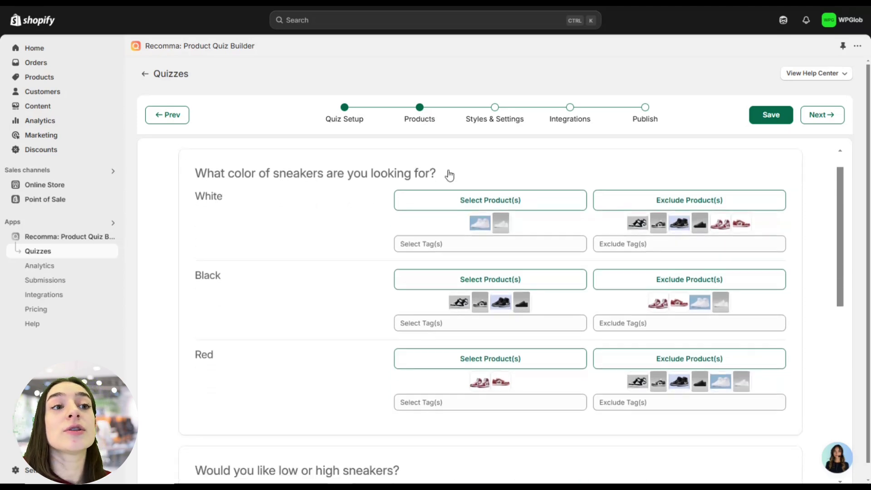
scroll(467, 179, down, 2)
scroll(452, 245, up, 2)
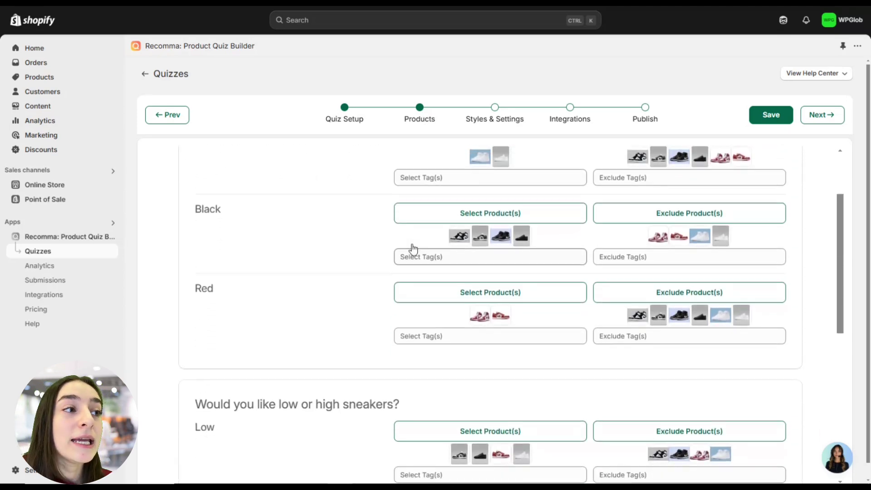
scroll(436, 233, down, 1)
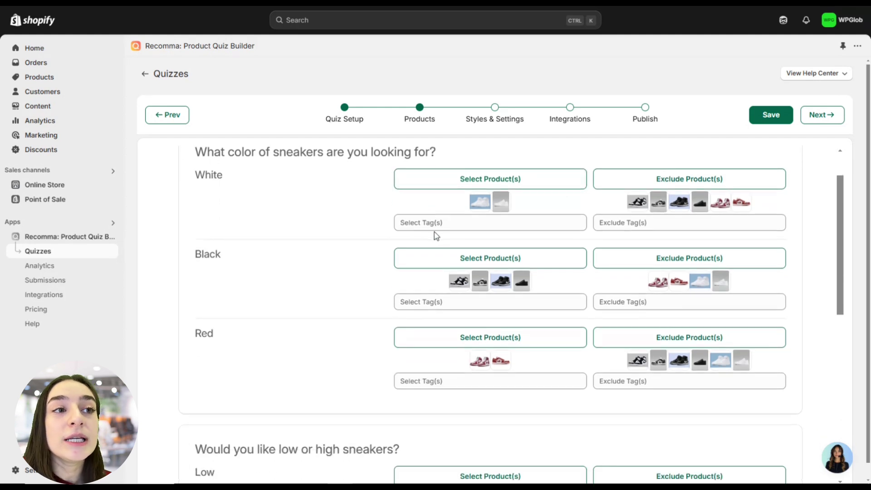
scroll(449, 245, up, 1)
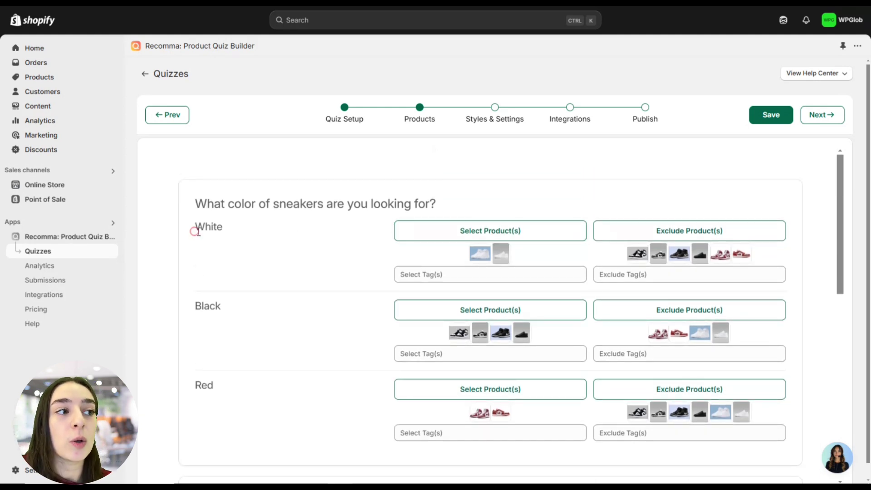
drag(194, 228, 229, 233)
click(229, 231)
scroll(277, 239, down, 1)
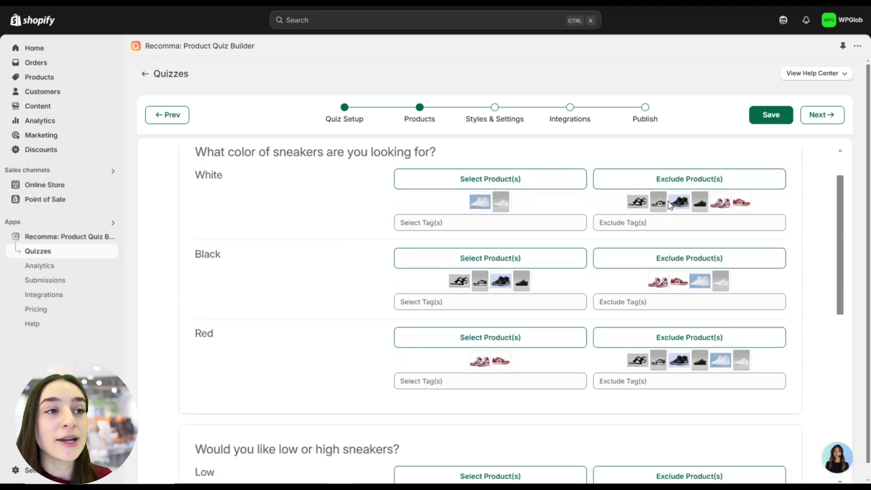
scroll(533, 210, up, 1)
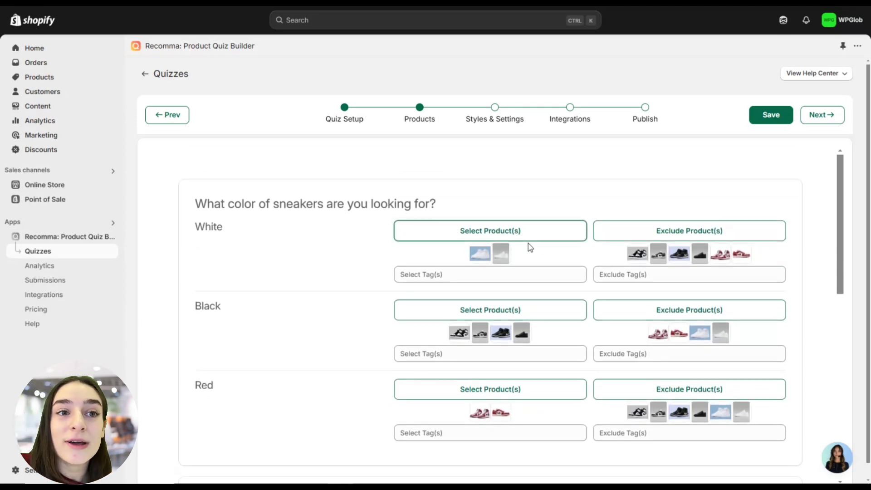
scroll(664, 229, down, 2)
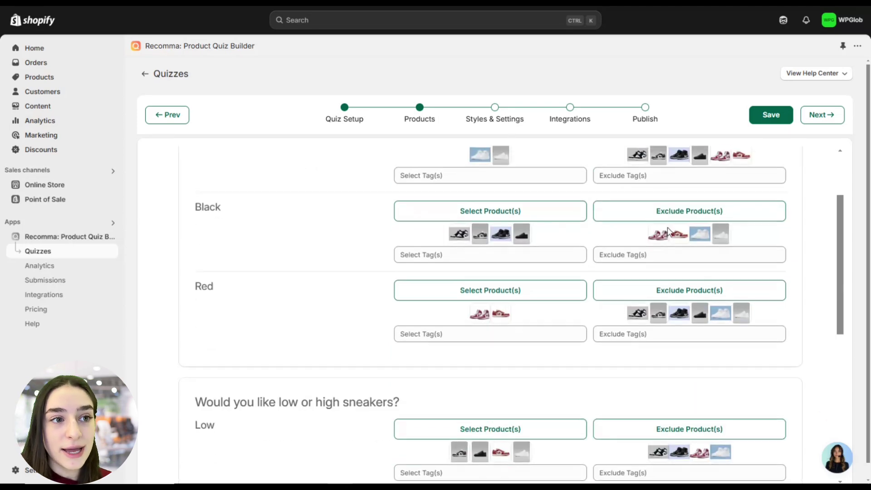
scroll(526, 247, down, 5)
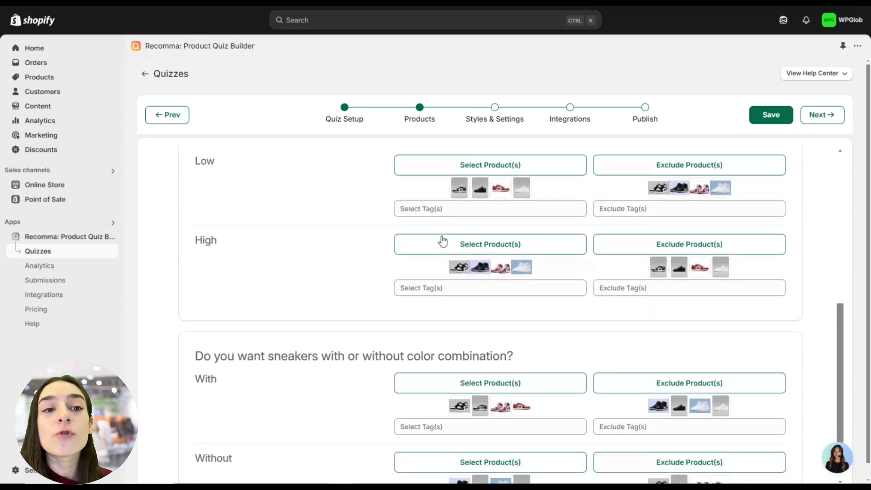
scroll(535, 254, down, 3)
scroll(467, 342, up, 5)
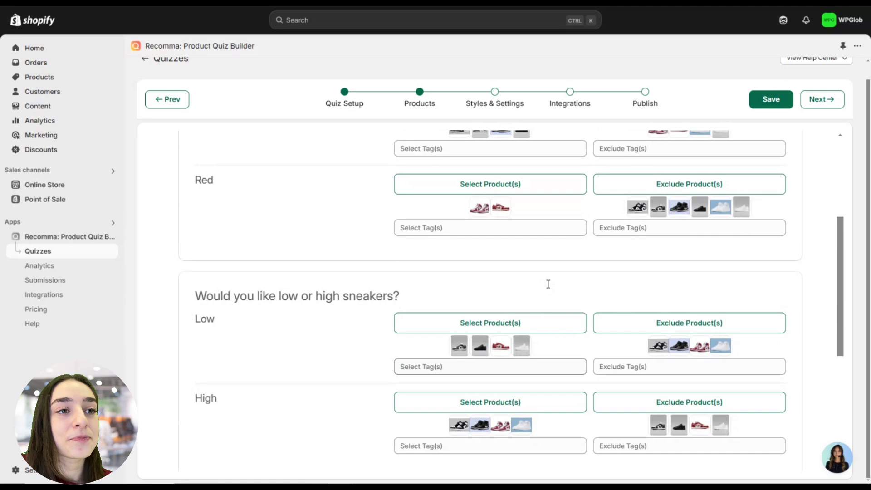
scroll(548, 284, up, 4)
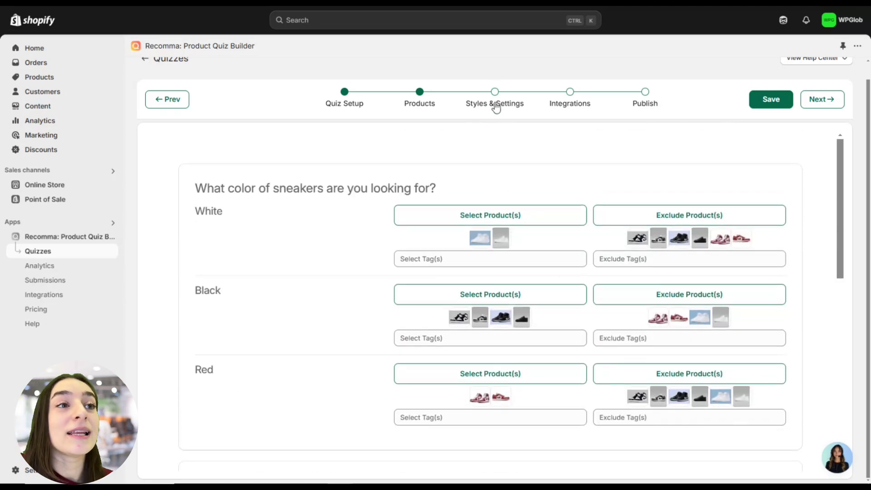
Open the Styles & Settings step showing the Quiz Sneakers title and unchecked retake, progress-bar and autonext options
click(493, 93)
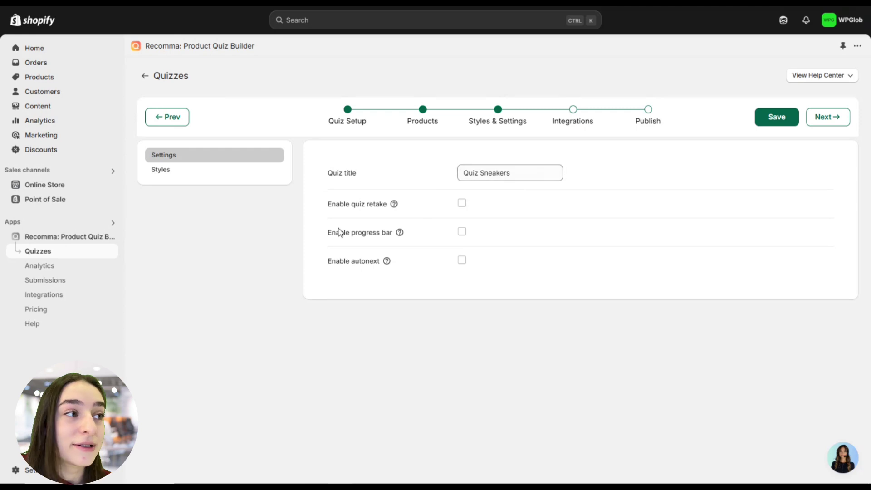
In Styles, compare the Main and Classic themes, then apply the Modern theme to the quiz
click(189, 171)
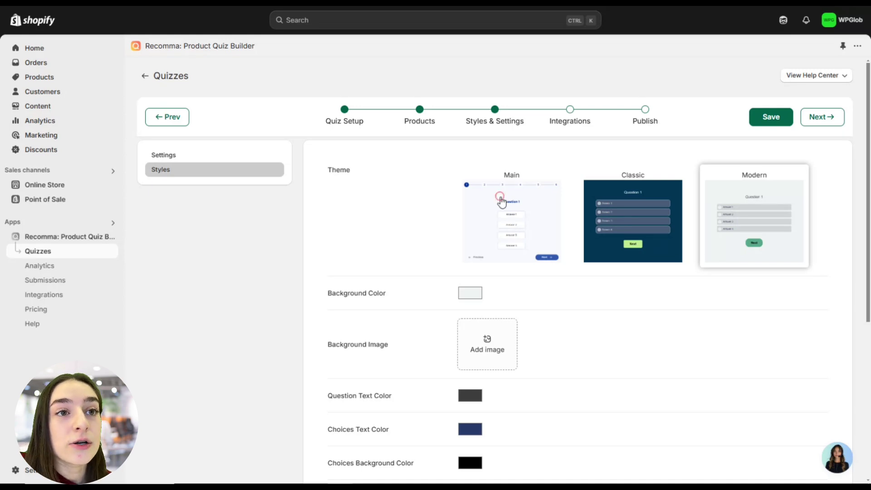
click(504, 201)
click(624, 220)
click(547, 214)
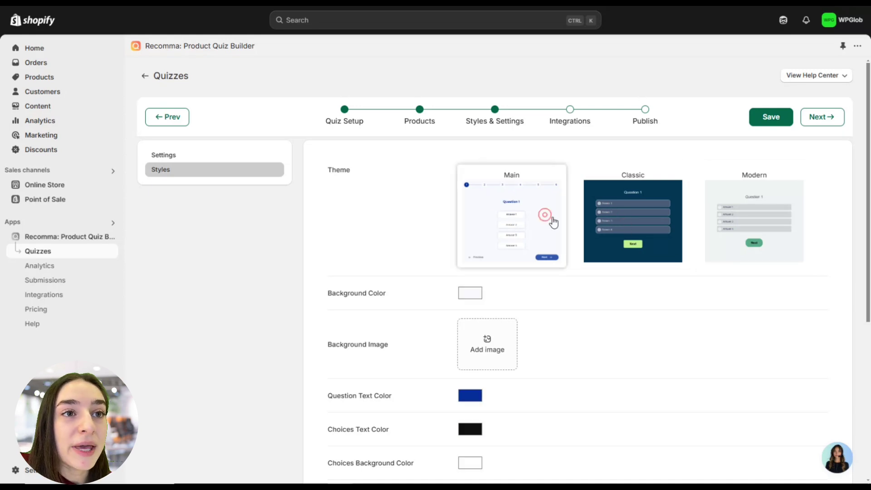
click(628, 216)
click(757, 214)
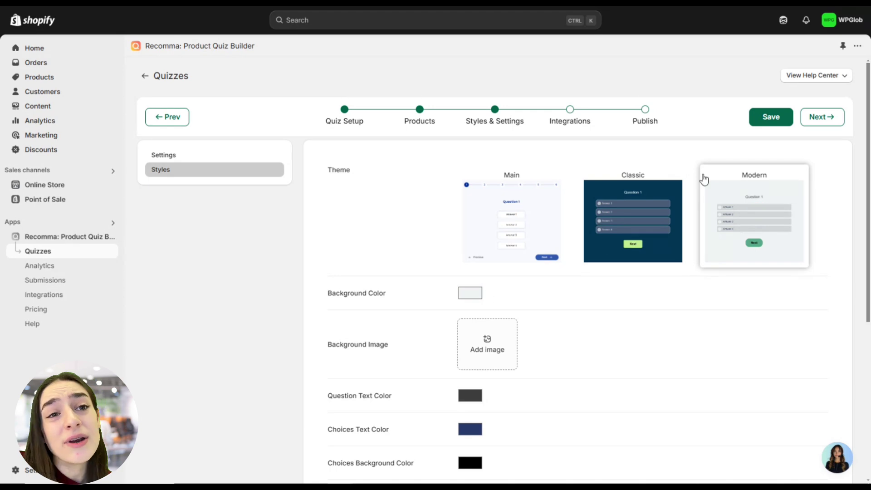
scroll(585, 290, down, 5)
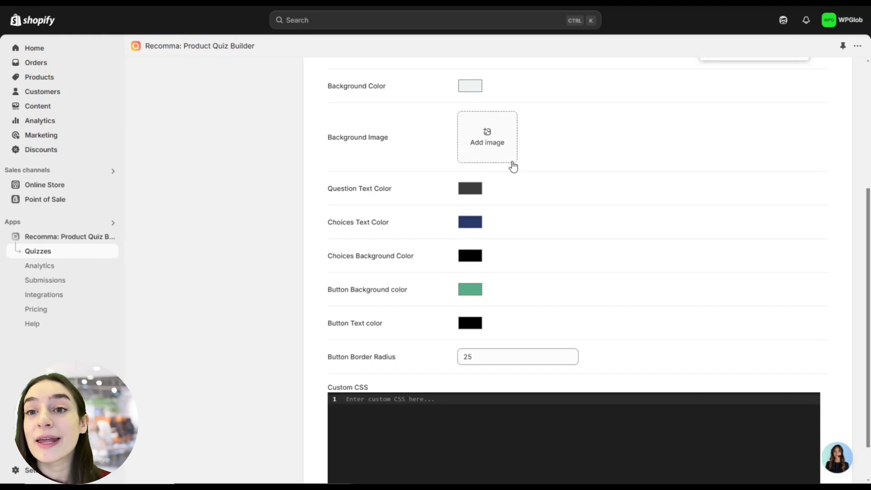
scroll(492, 192, down, 1)
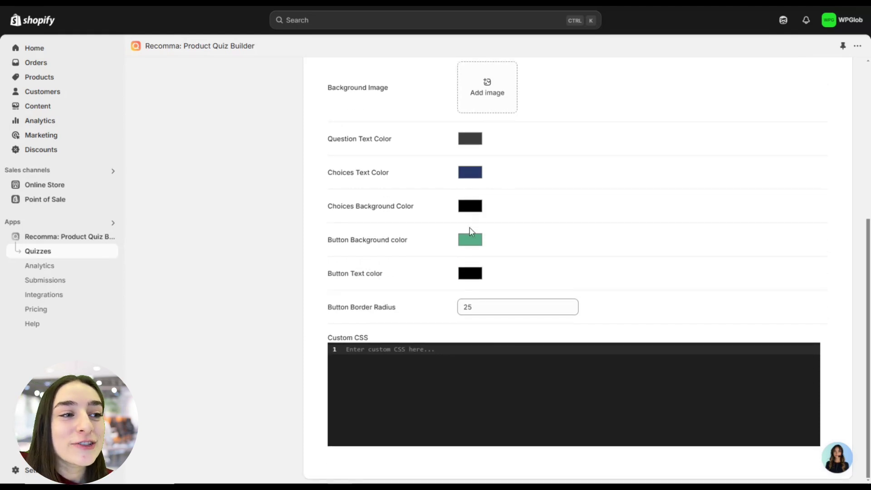
scroll(469, 230, up, 5)
scroll(469, 233, down, 5)
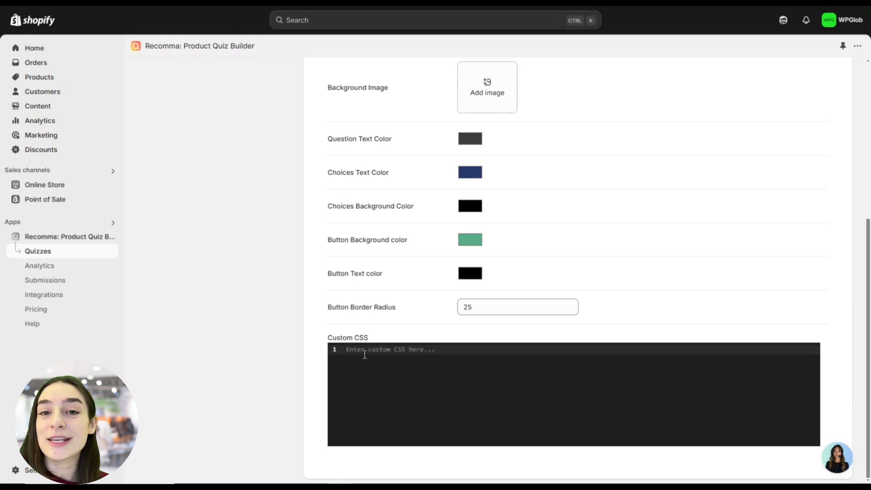
scroll(364, 355, up, 5)
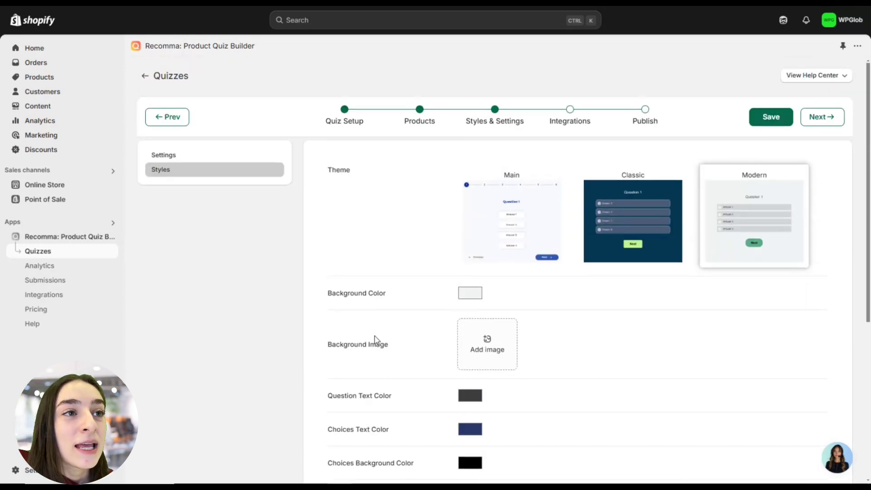
Go to the Integrations step, where Klaviyo shows as Not Connected with no list chosen
click(572, 119)
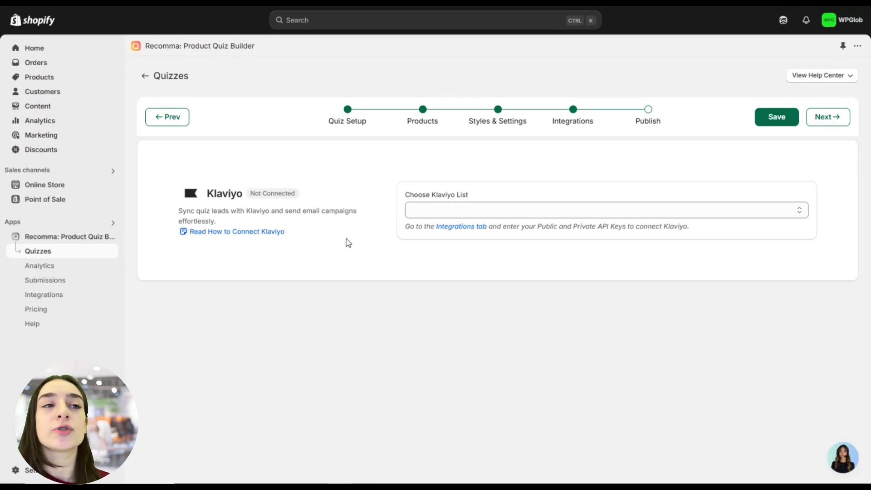
On the Publish step, choose the Button Link method and copy the #ttquiz-139 link ID
click(649, 109)
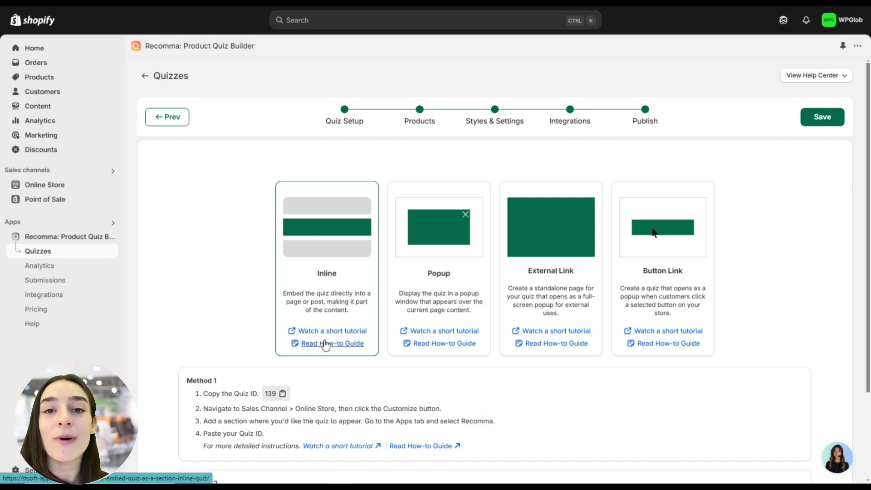
click(416, 268)
click(539, 263)
click(679, 262)
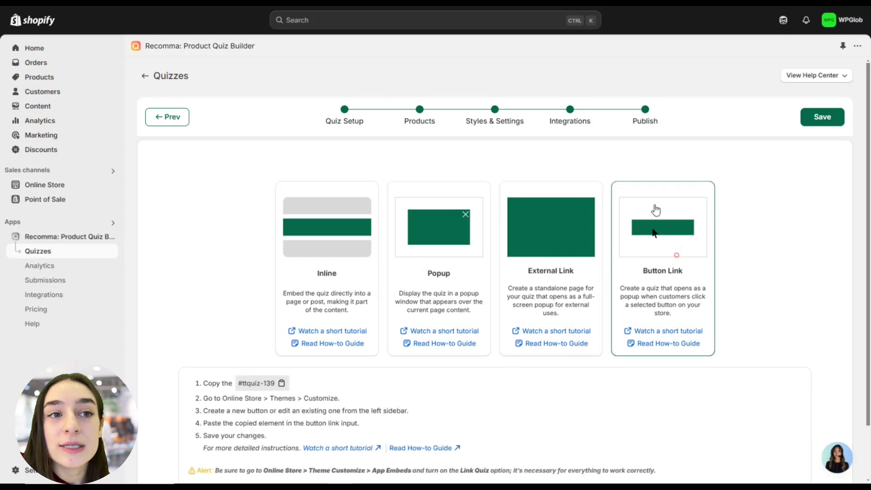
scroll(661, 254, down, 2)
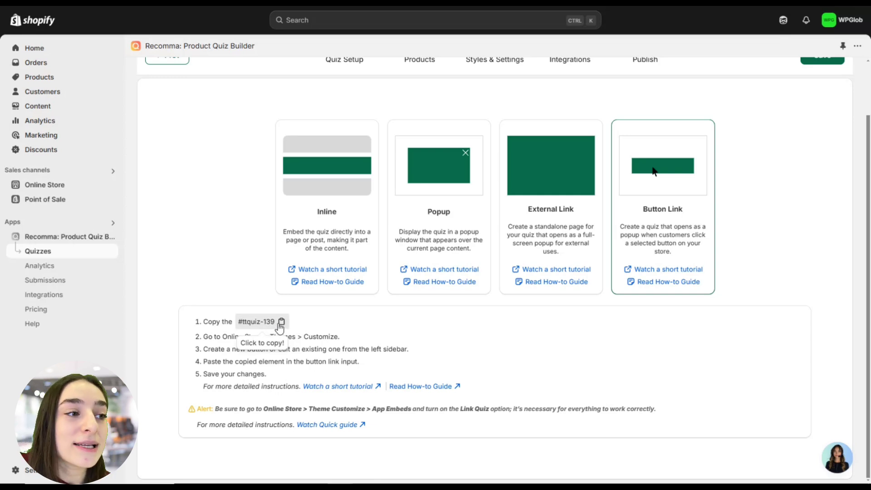
click(281, 322)
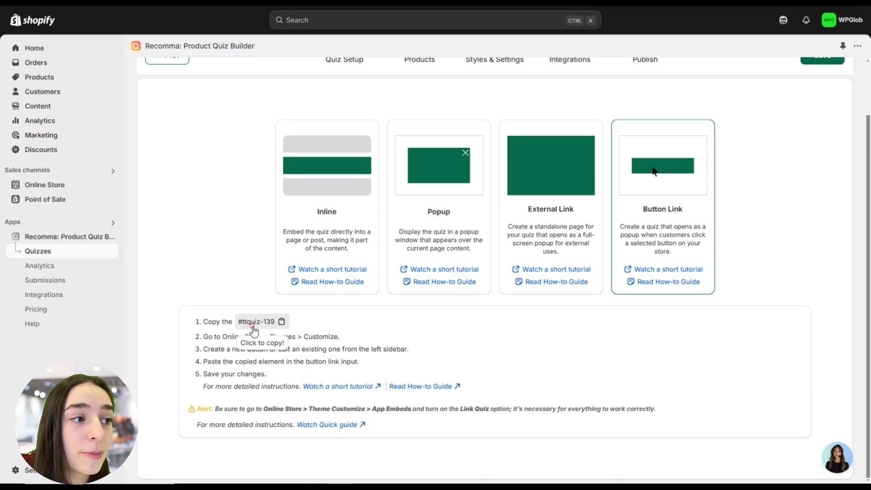
Re-copy #ttquiz-139, then switch on the Link Quiz app embed in the Dawn theme customizer
click(282, 321)
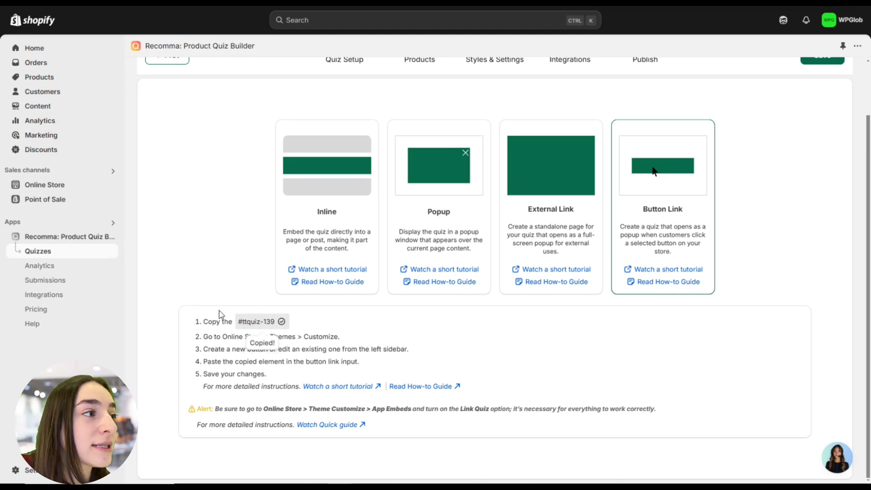
click(86, 189)
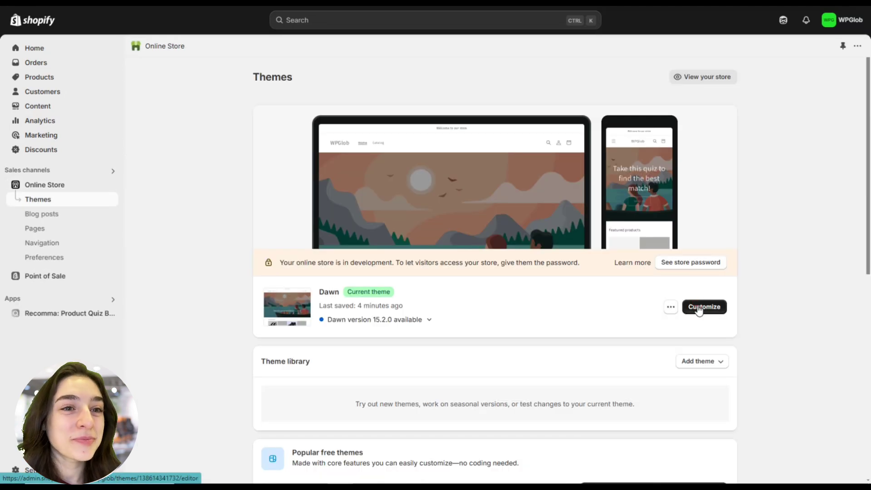
click(698, 308)
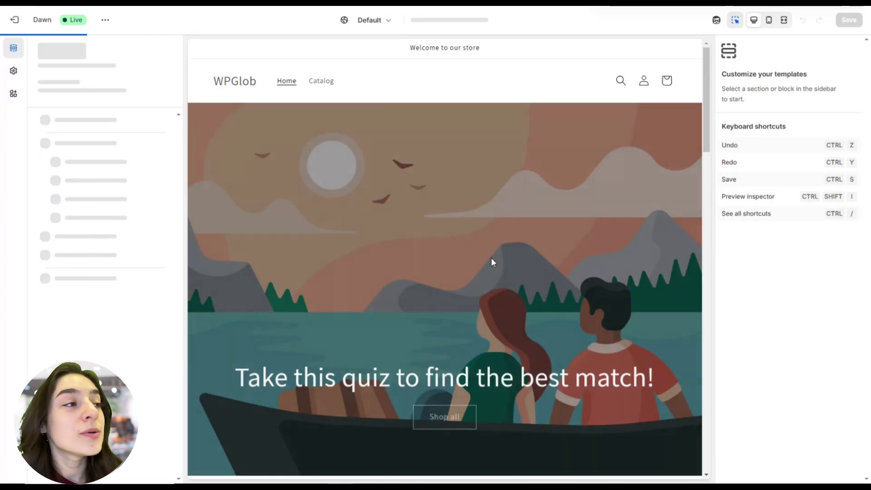
click(13, 94)
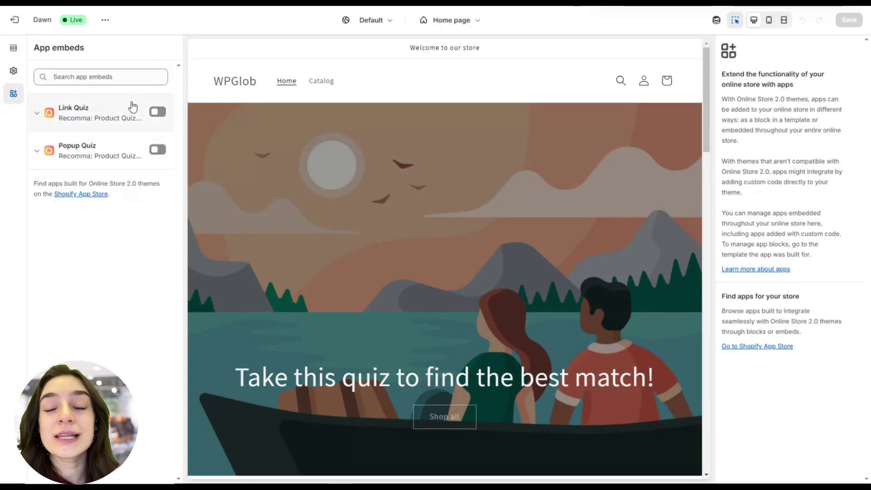
click(157, 109)
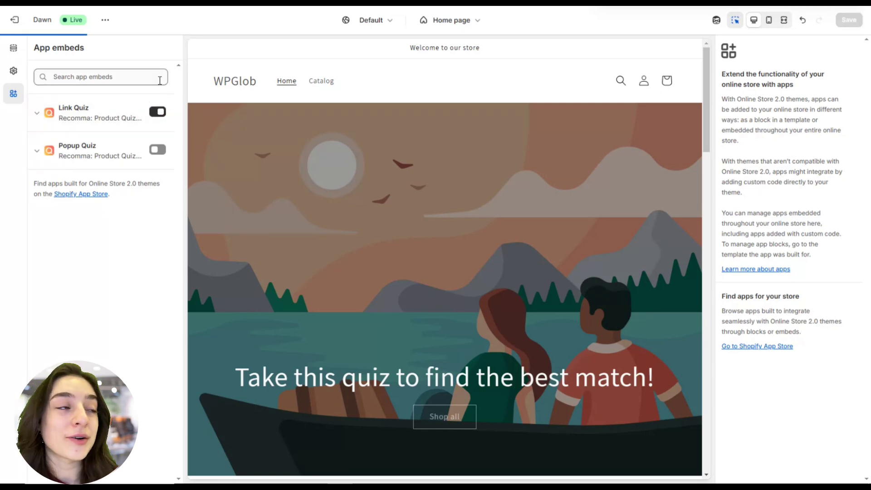
click(13, 48)
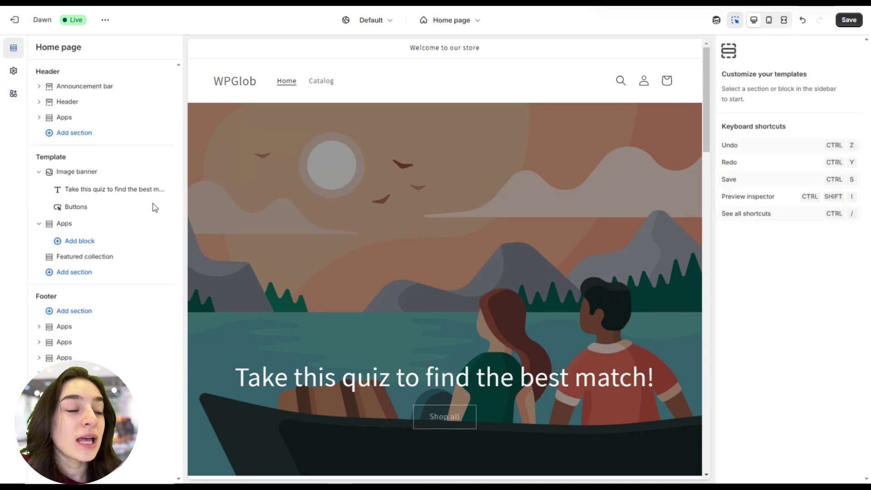
Change the banner's first button label from 'Shop all' to 'Take the Quiz'
scroll(433, 341, down, 2)
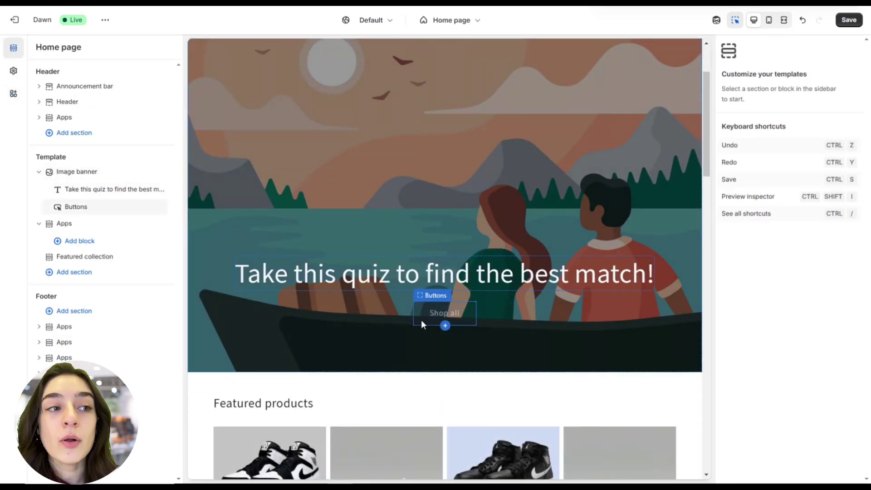
click(421, 323)
triple_click(764, 83)
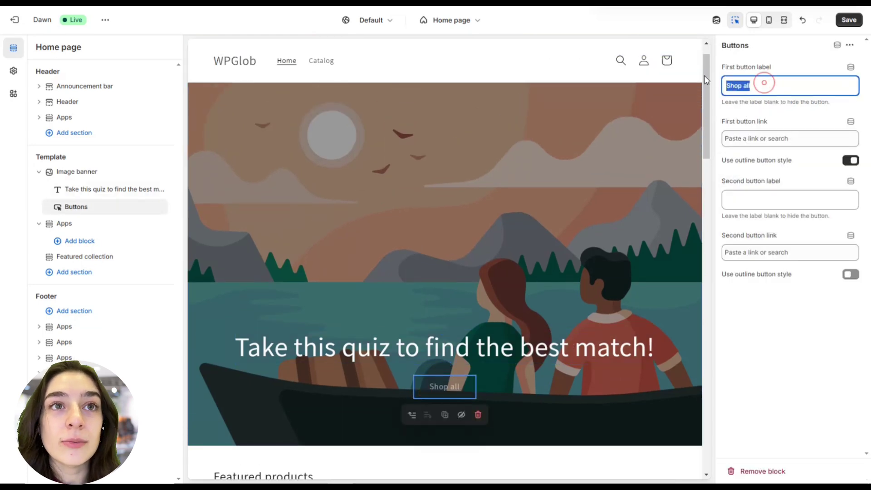
text(Take )
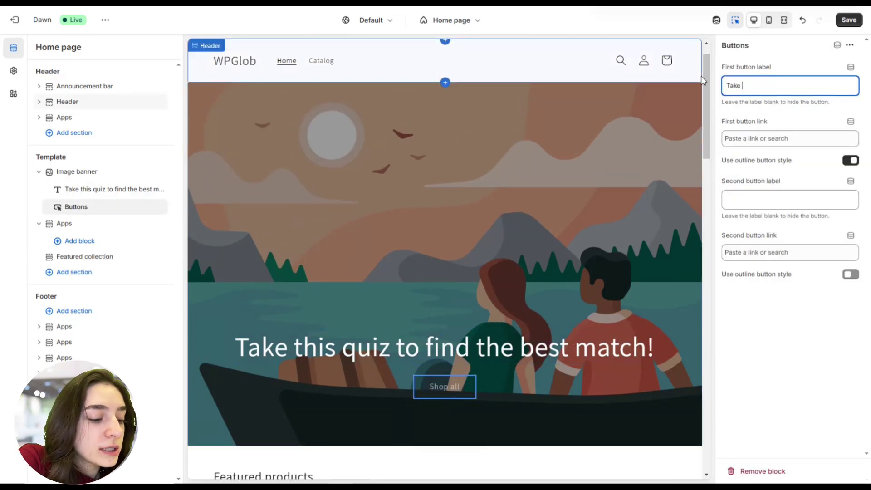
text(the Quiz)
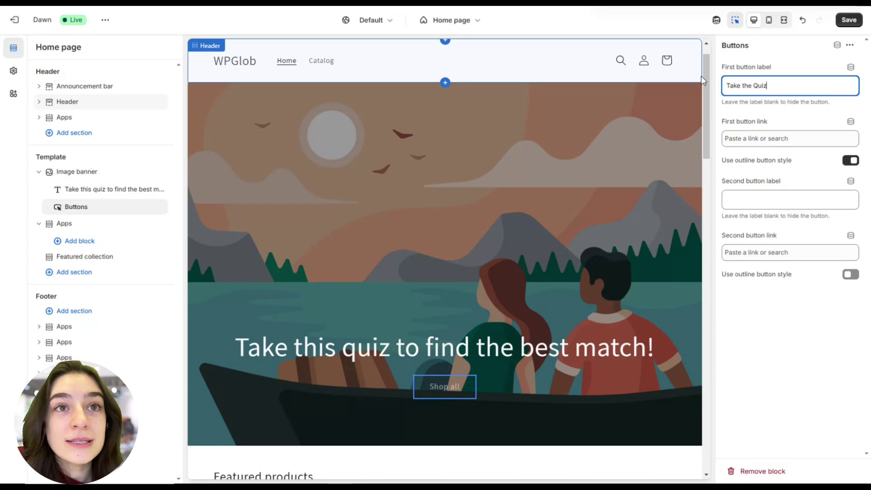
Set the first button's link to the pasted #ttquiz-139
click(735, 138)
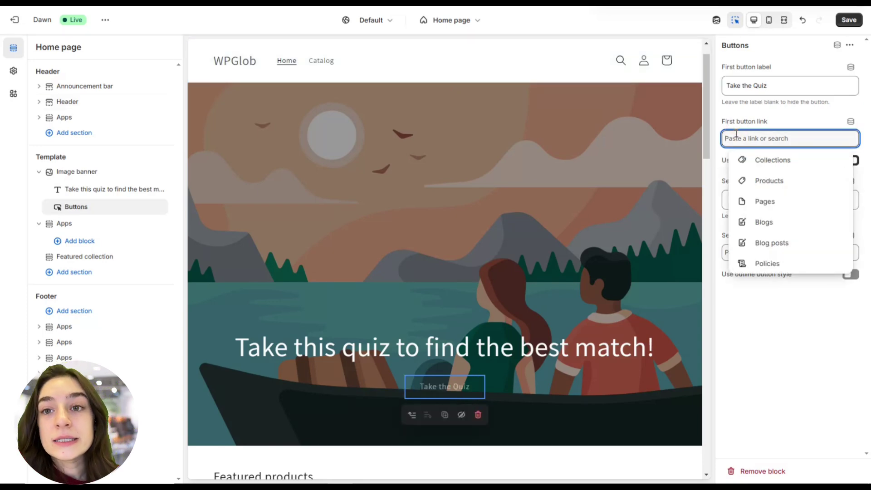
key(ctrl+v)
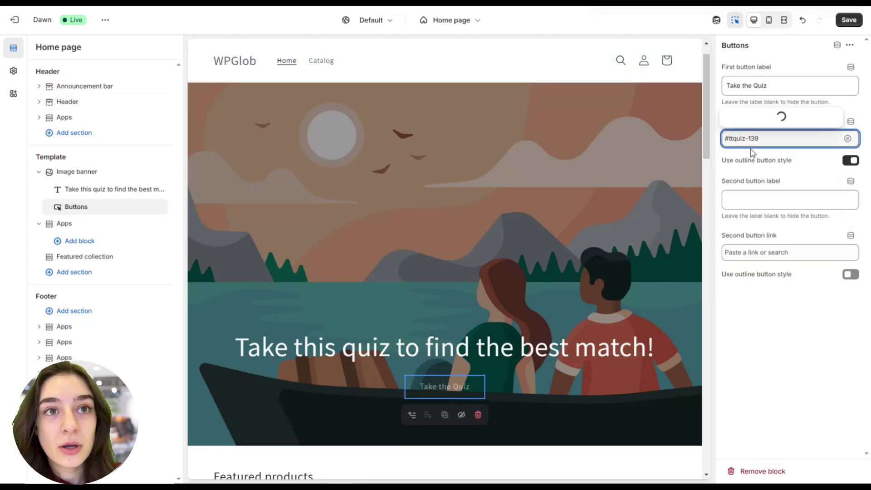
click(776, 102)
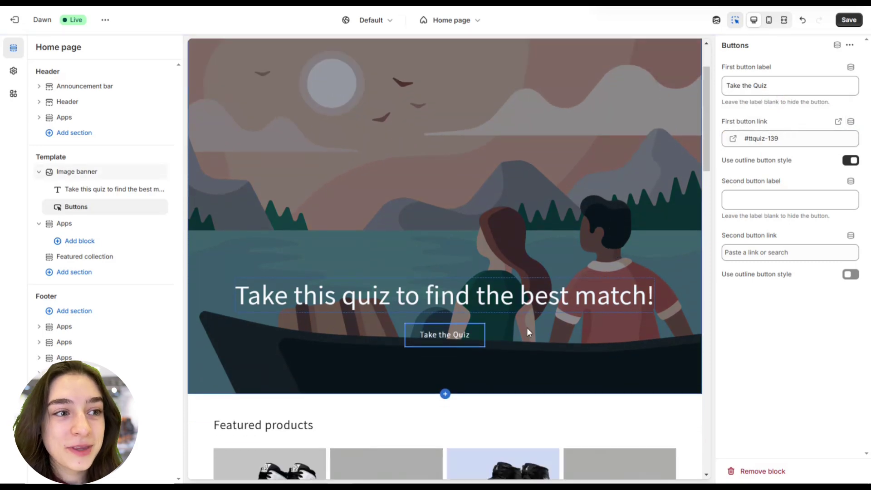
Launch Quiz Sneakers from the Take the Quiz button, answer White, Low, Without, and submit
click(456, 334)
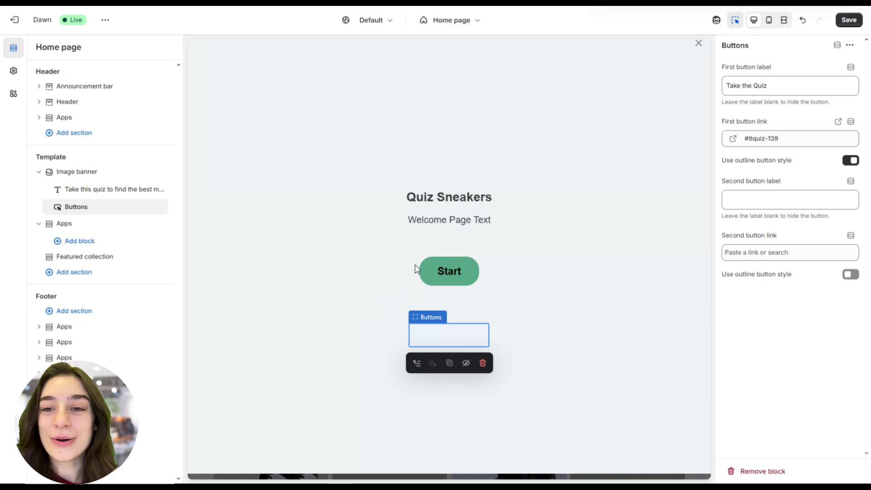
click(459, 278)
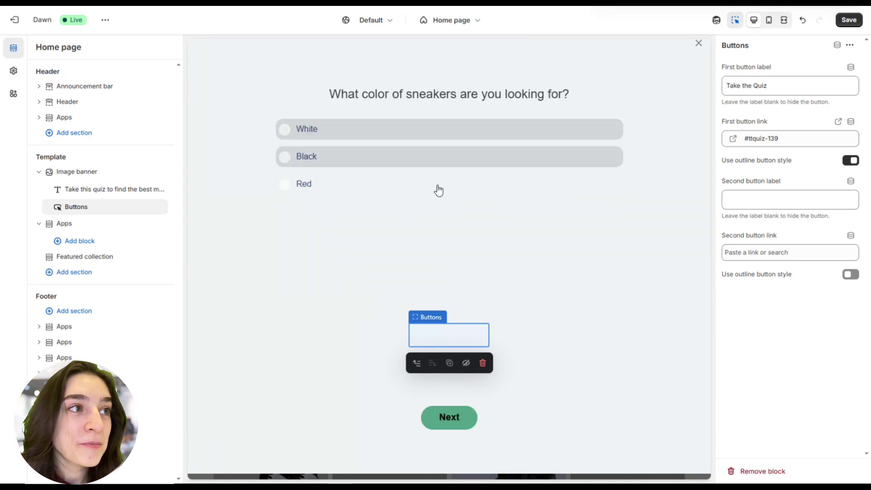
click(385, 135)
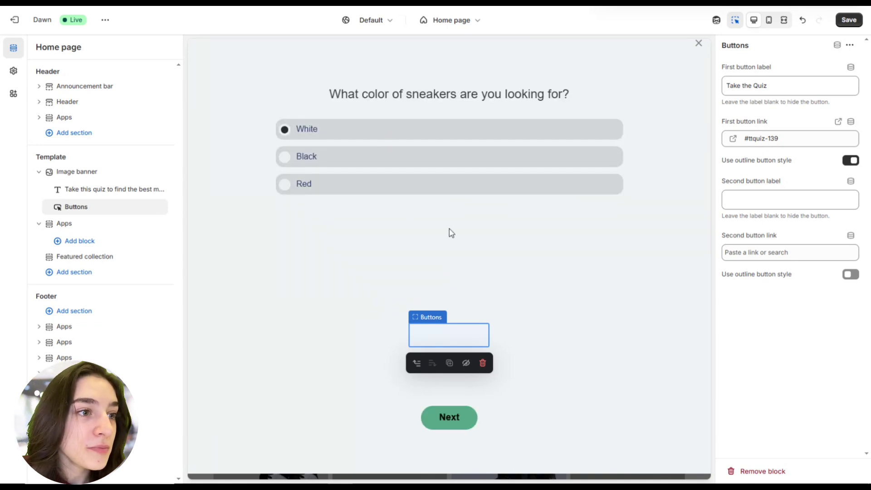
click(449, 420)
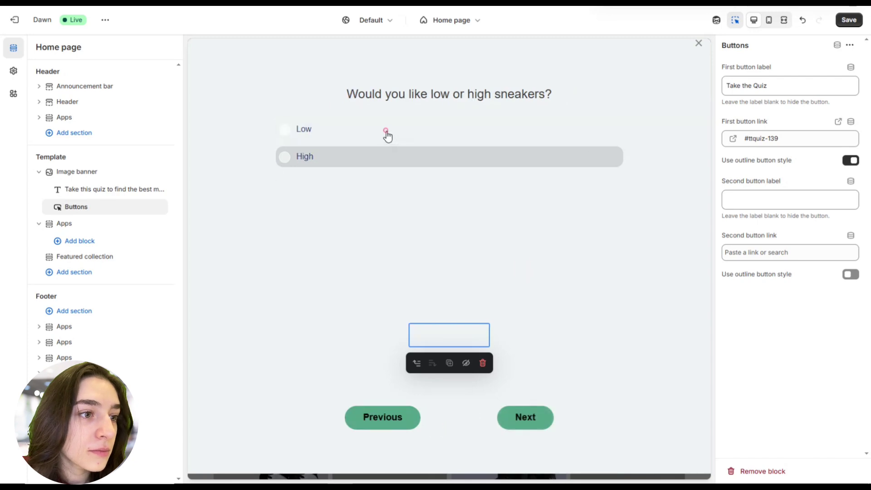
click(386, 133)
click(507, 420)
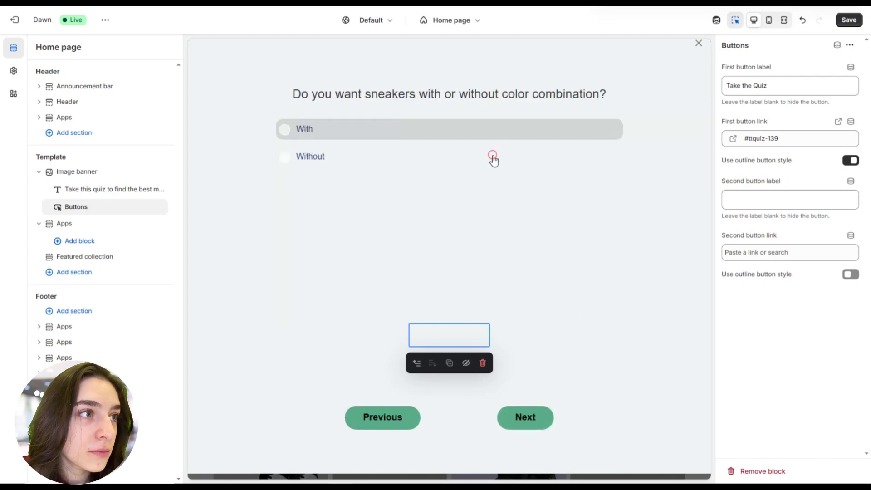
click(492, 158)
click(507, 418)
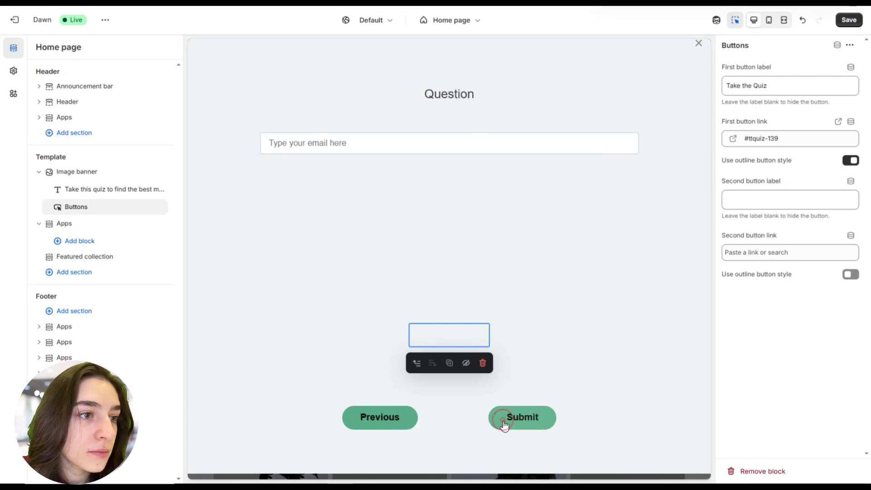
click(510, 137)
click(553, 414)
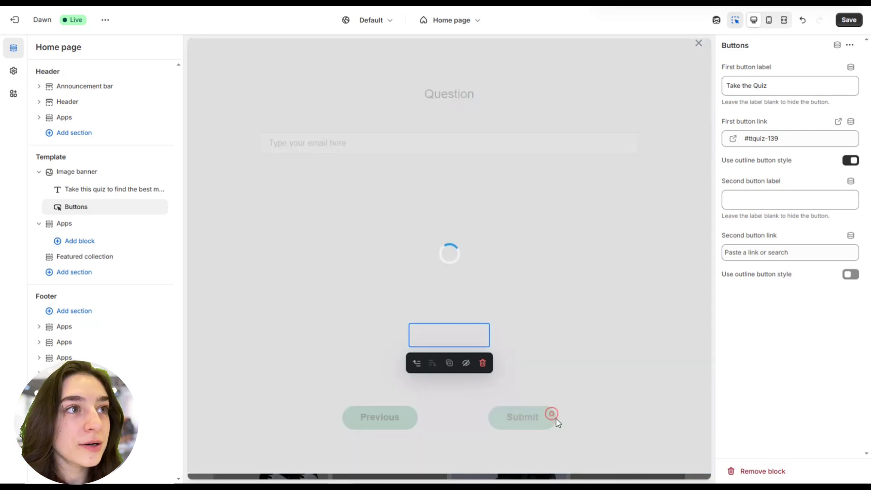